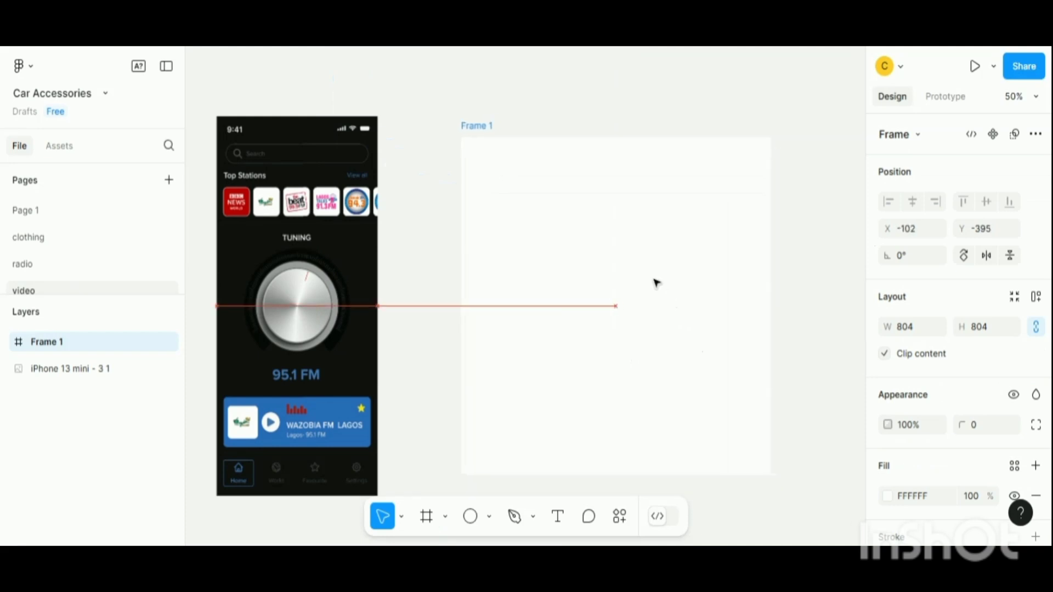
- Draw a 336×336 circle inside Frame 1 and center it both horizontally and vertically
key("o")
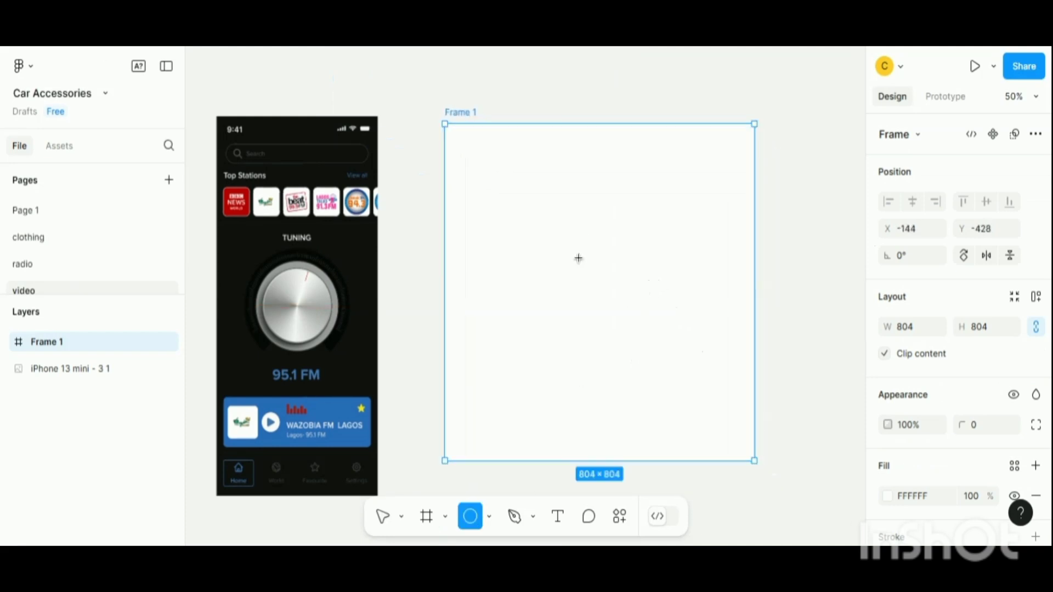
left_click_drag(578, 258, 602, 328)
left_click(913, 201)
left_click(987, 202)
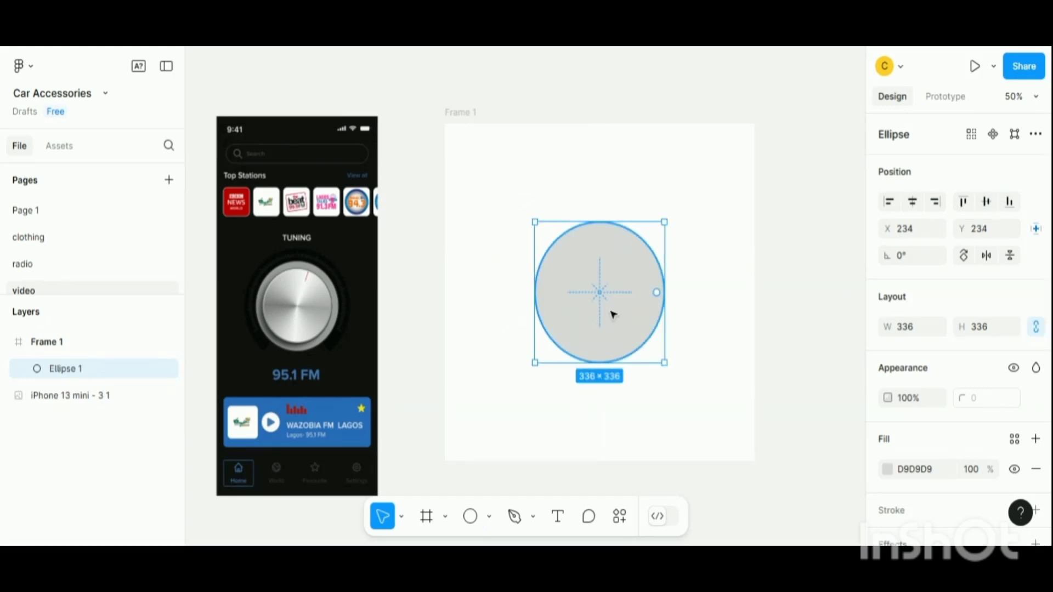
- Duplicate the circle and scale the lower copy down to 272×272 around its center
key("ctrl+d")
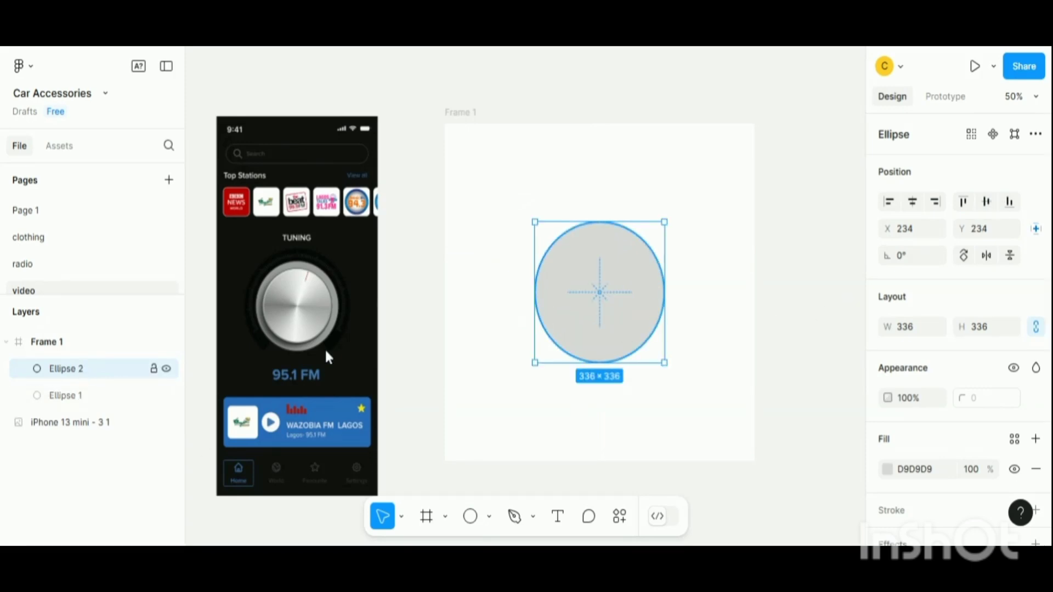
left_click(137, 395)
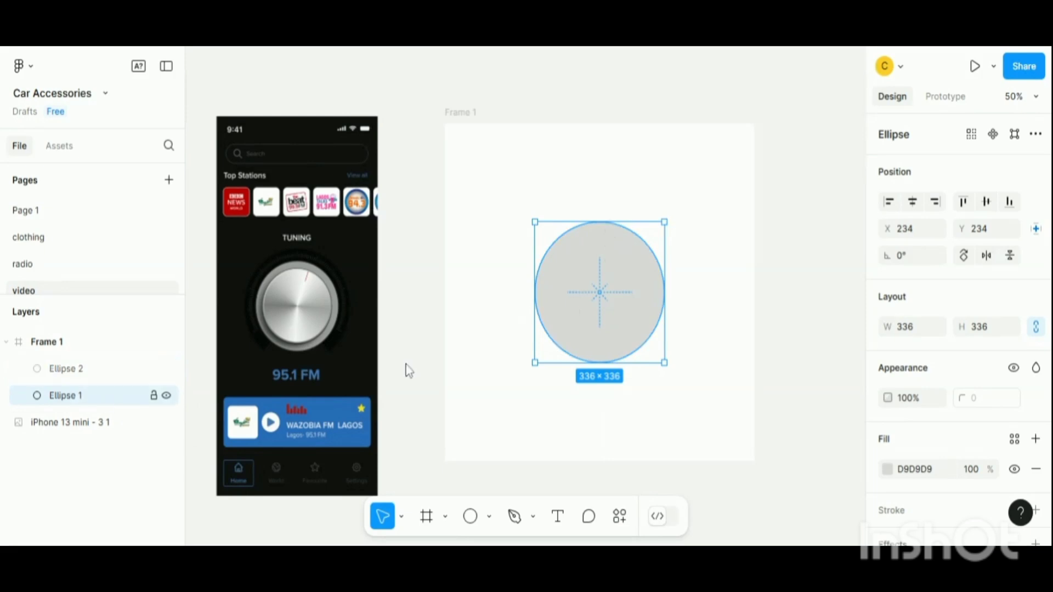
key("k")
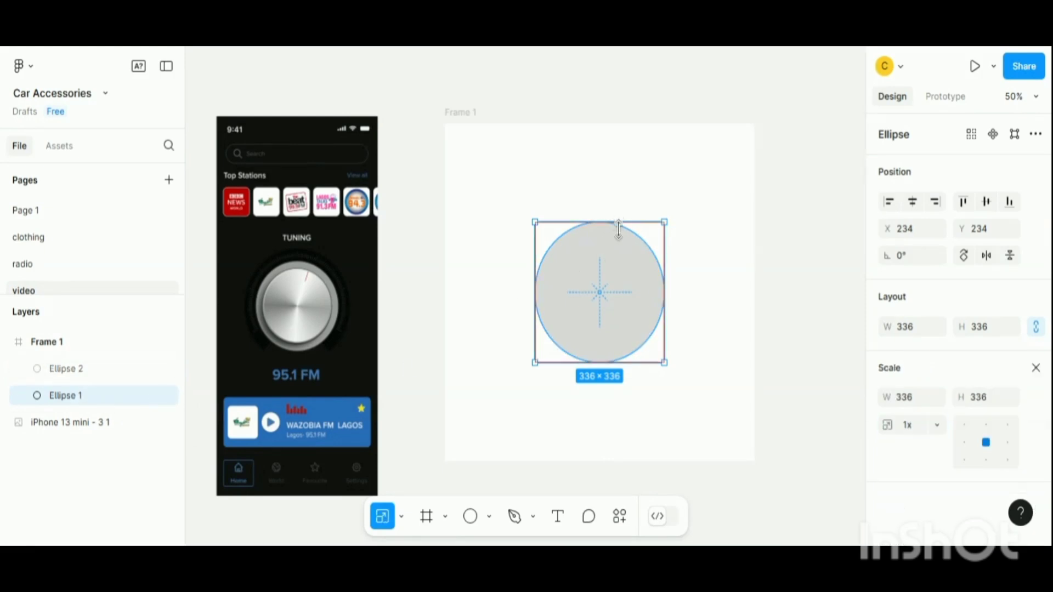
left_click_drag(617, 225, 623, 233)
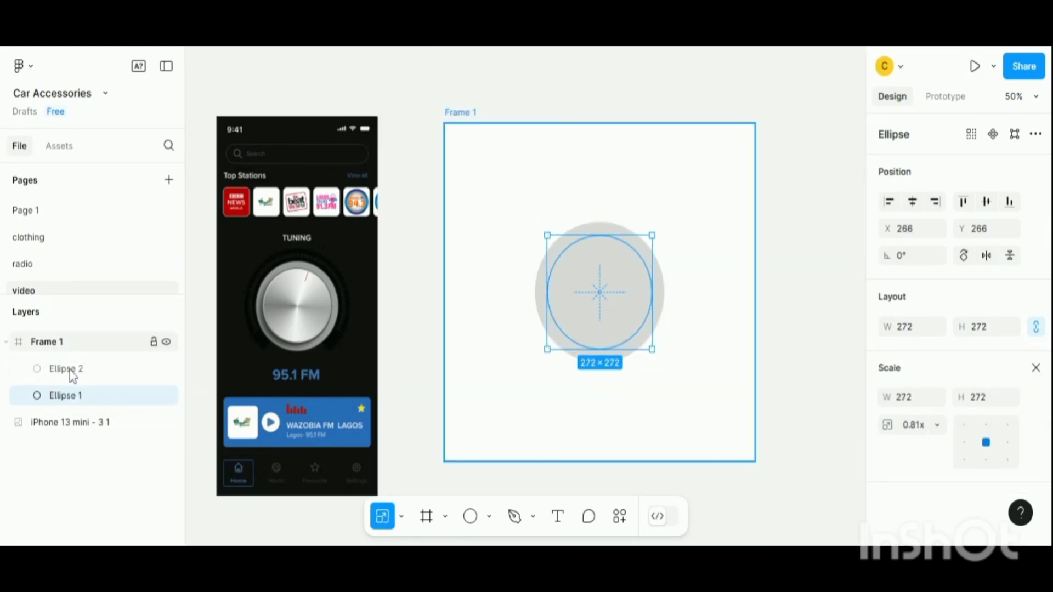
- Fill the larger circle with dark color 121212
left_click(70, 370)
left_click(1035, 368)
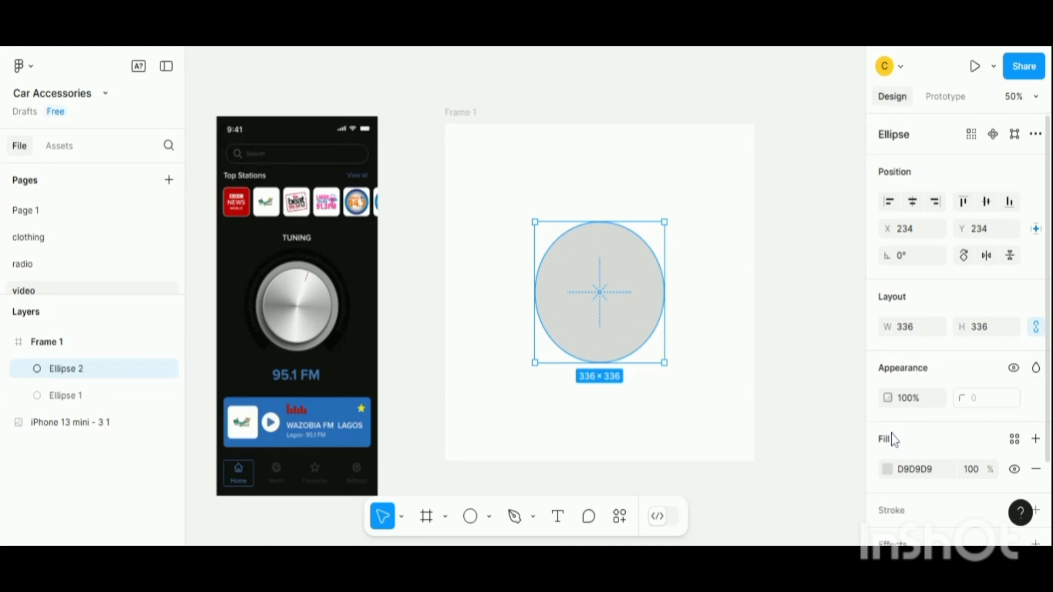
left_click(887, 470)
left_click_drag(698, 323, 658, 324)
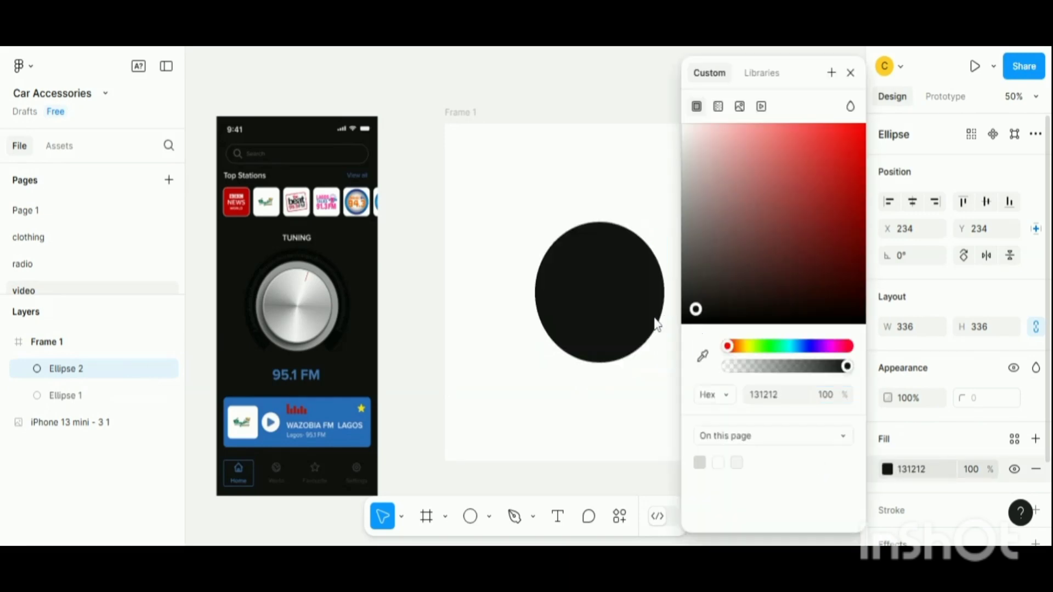
left_click(851, 75)
- Bring the smaller circle in front of the larger dark circle
left_click(89, 396)
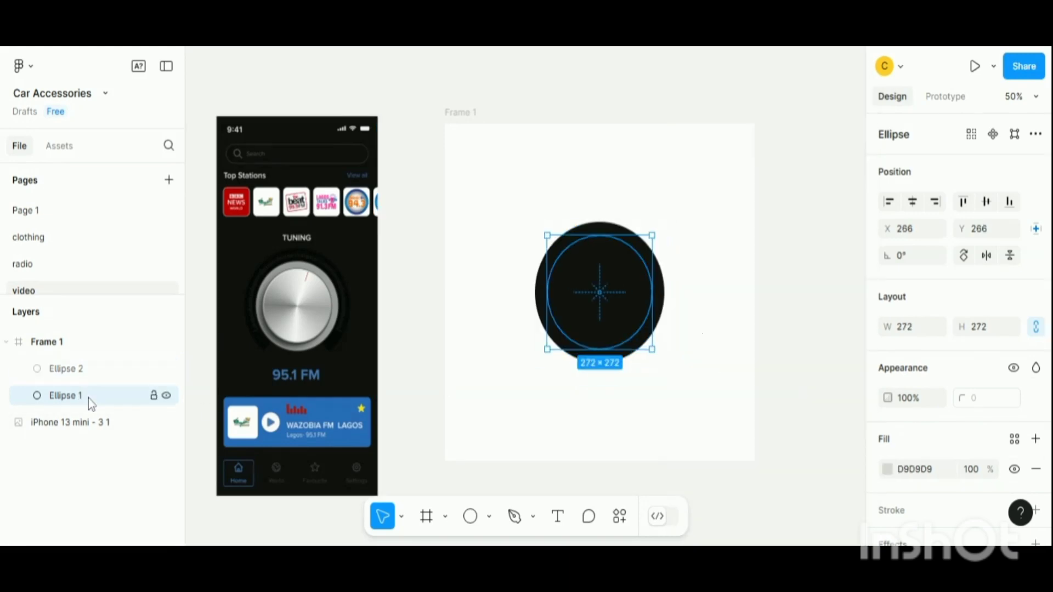
right_click(88, 398)
left_click(123, 209)
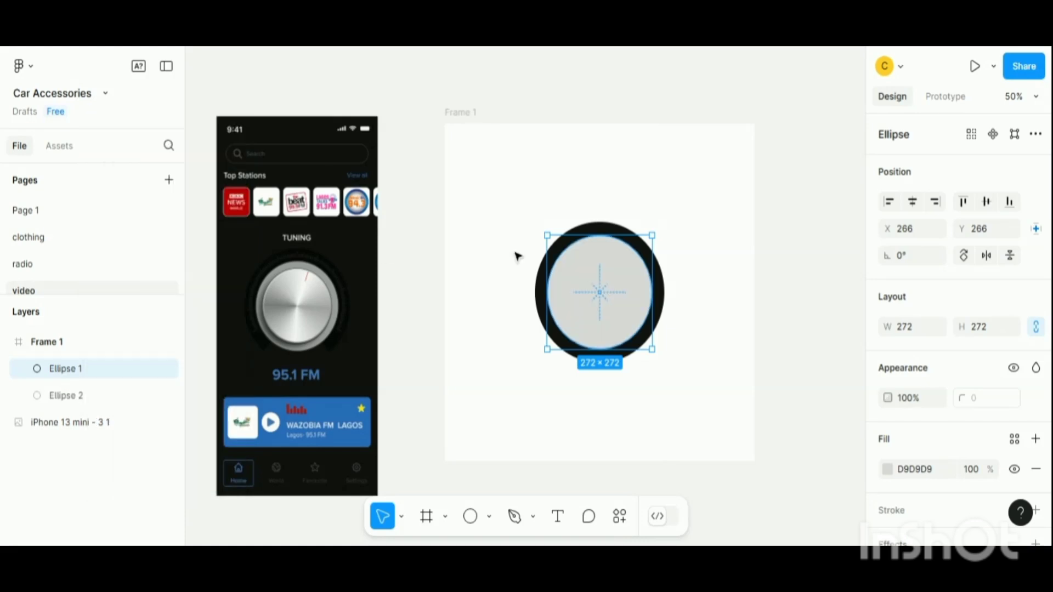
left_click(677, 307)
left_click(607, 303)
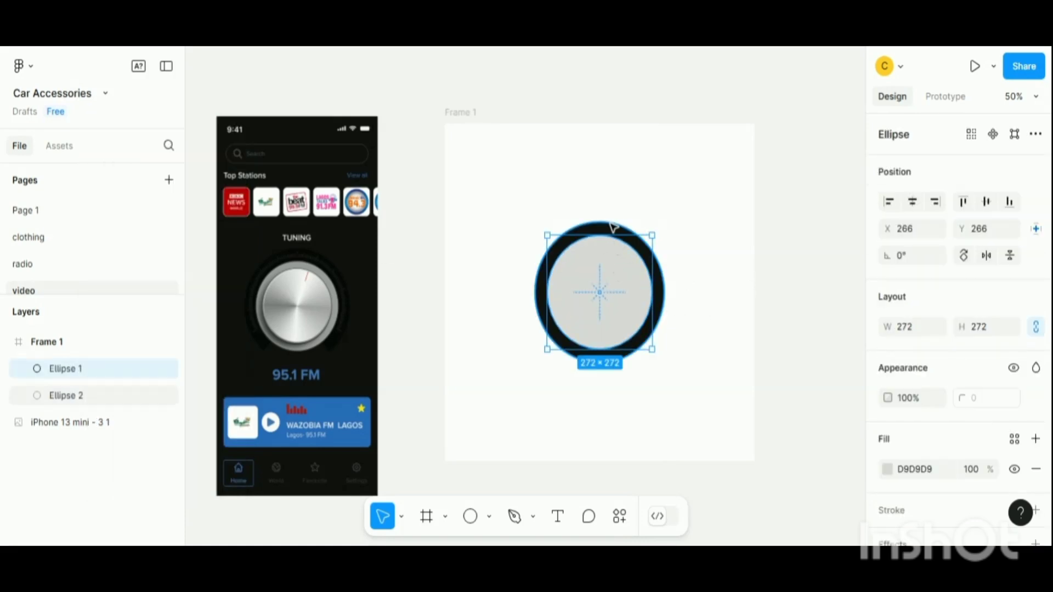
- Change the smaller circle's fill to an Angular gradient with stops at 34%, 53% and 82%
scroll(901, 471, "down", 3)
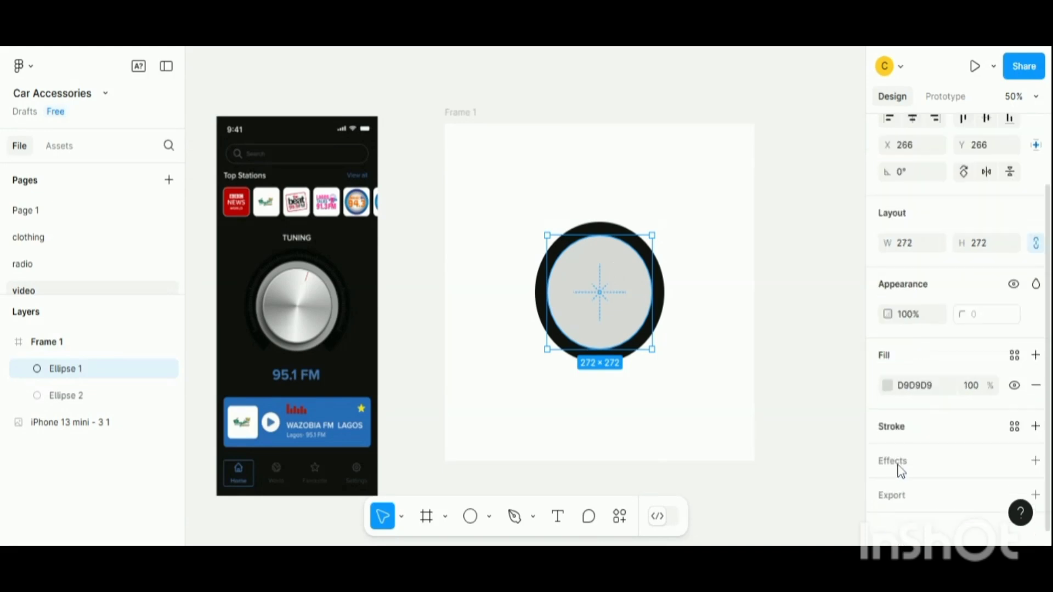
left_click(889, 388)
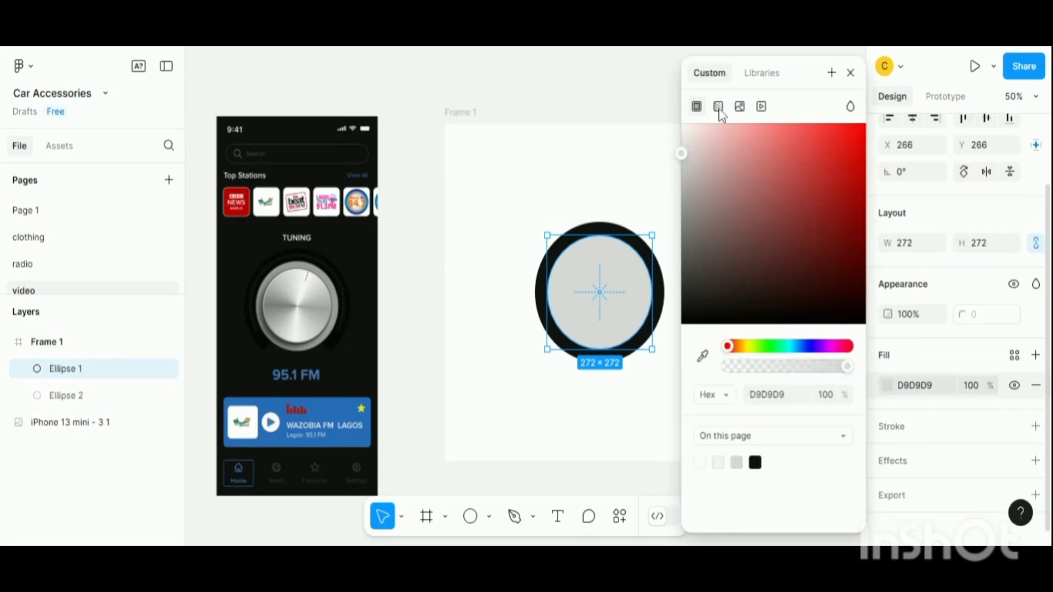
left_click(717, 106)
left_click(723, 141)
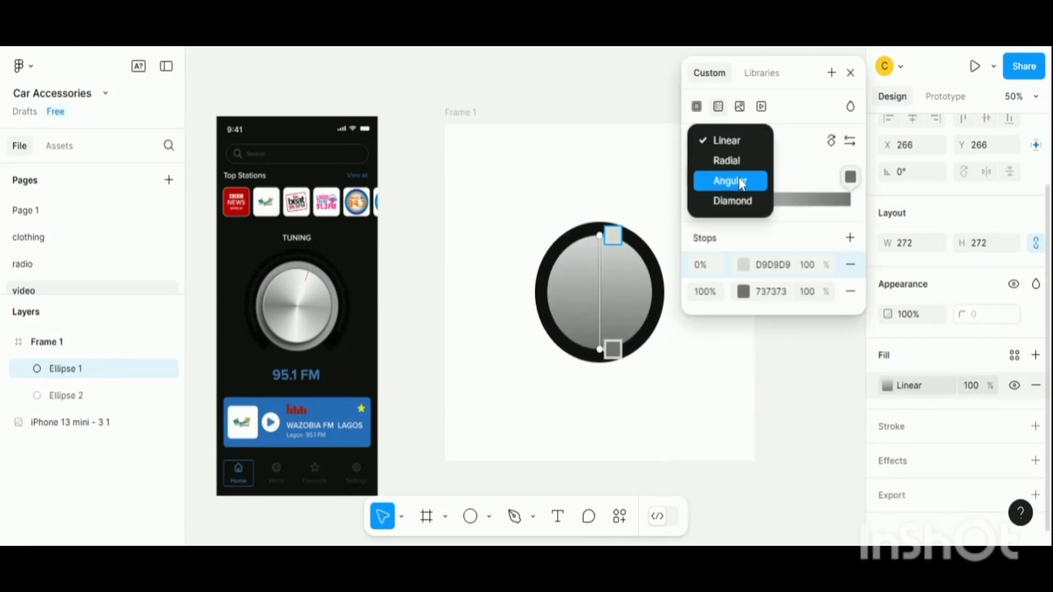
left_click(741, 183)
left_click_drag(850, 177, 748, 177)
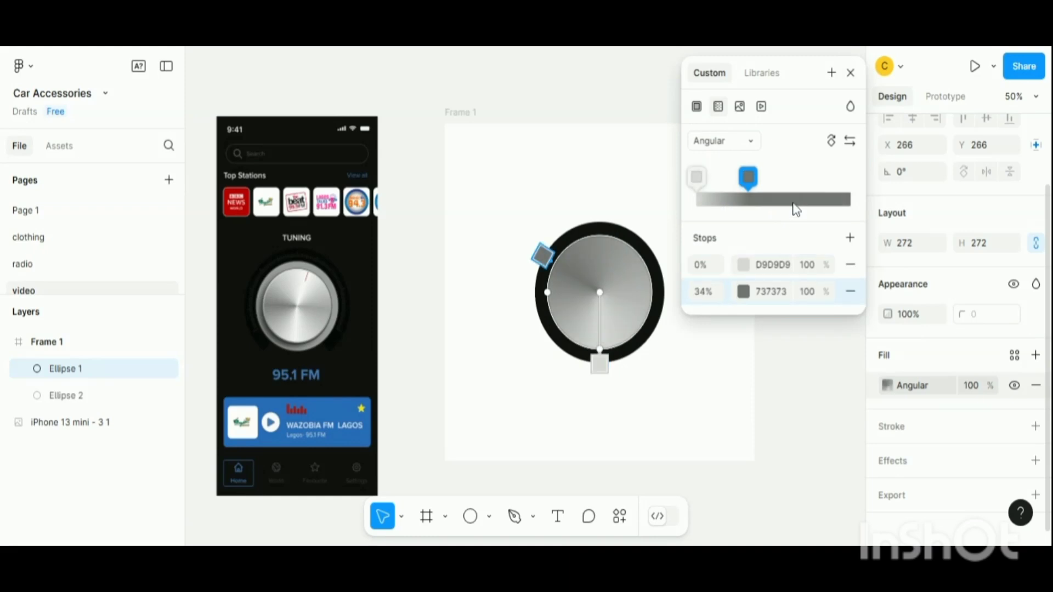
left_click(777, 201)
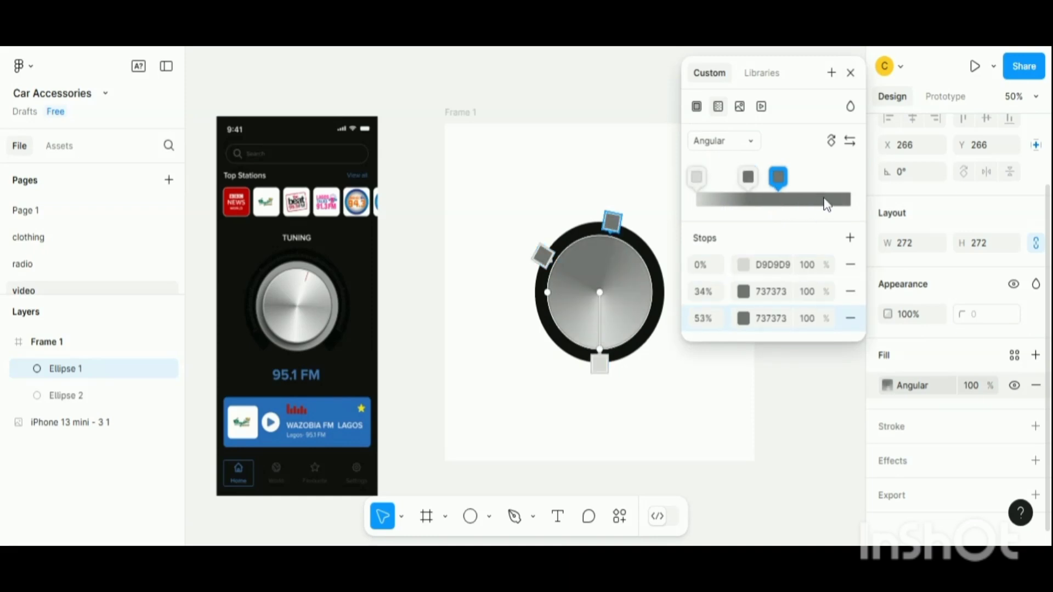
left_click(824, 201)
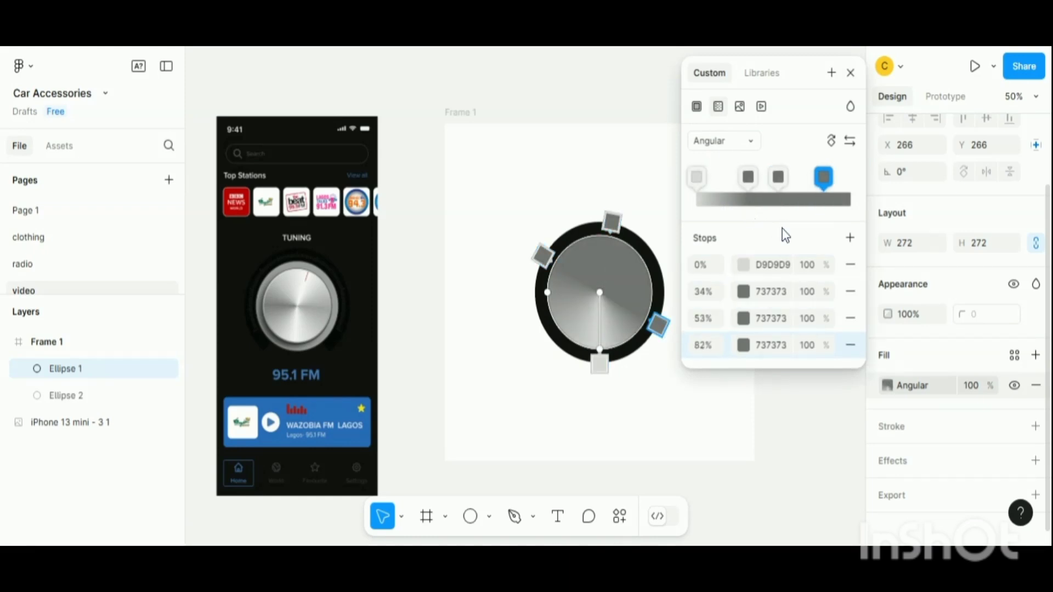
- Set the 34% gradient stop's color to C3C3C3
left_click(696, 177)
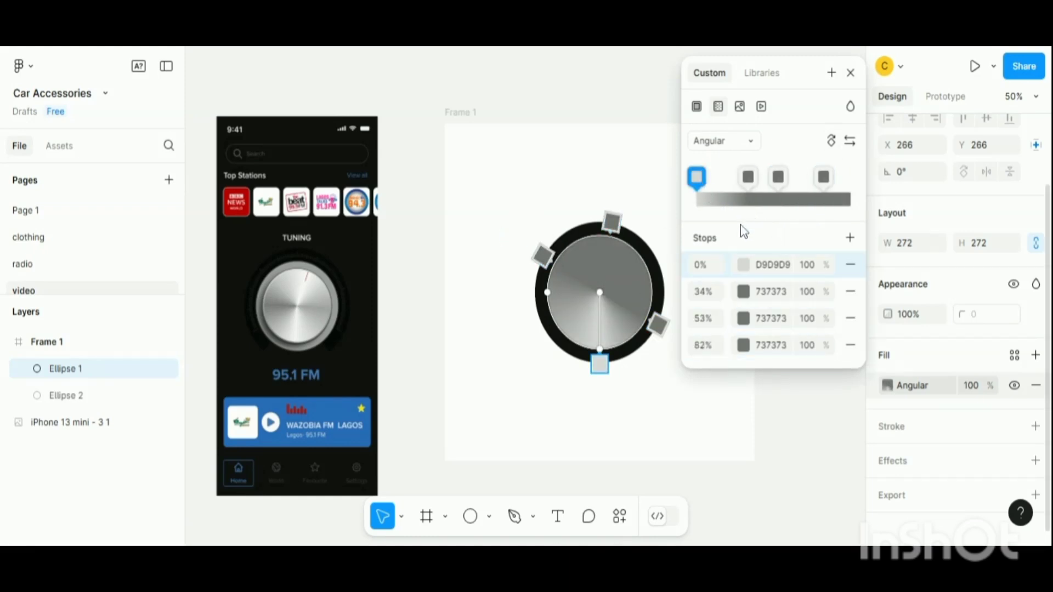
left_click(545, 255)
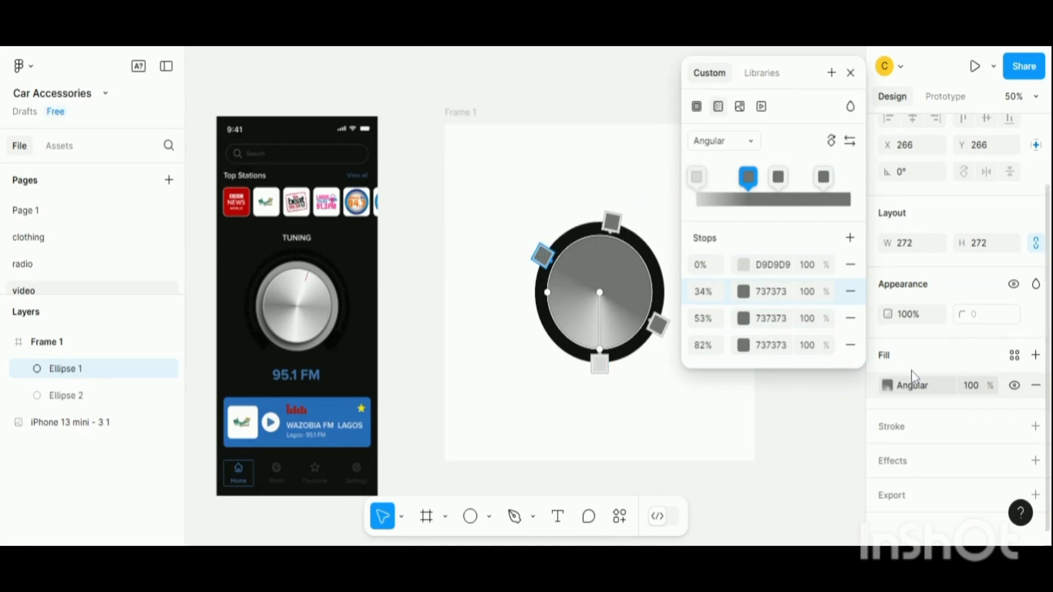
left_click(744, 292)
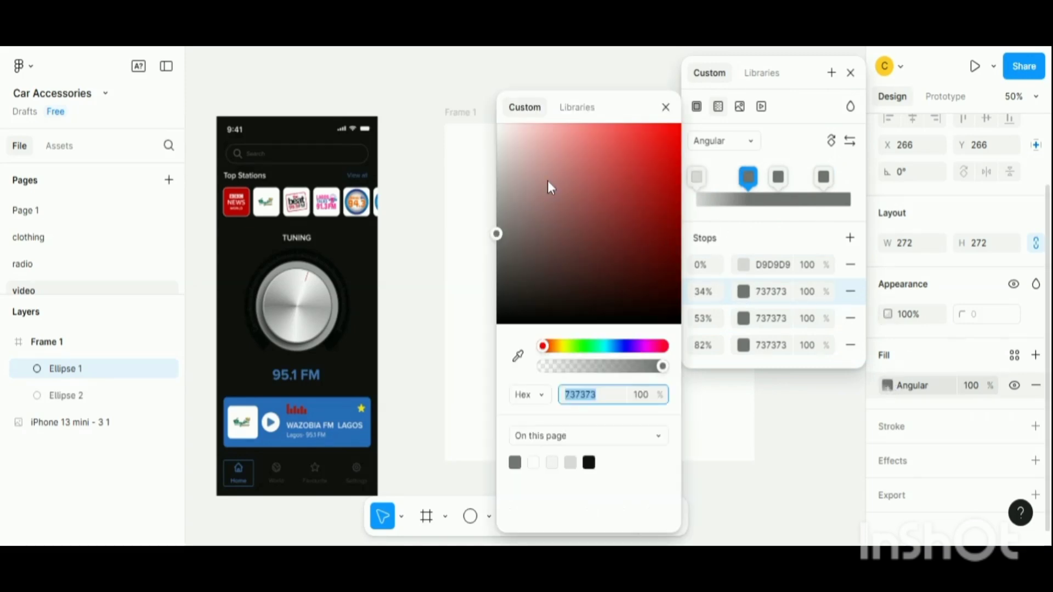
left_click_drag(502, 116, 213, 197)
left_click(274, 173)
- Set the 53% gradient stop's color to 818181 and move that stop to 61%
left_click(616, 222)
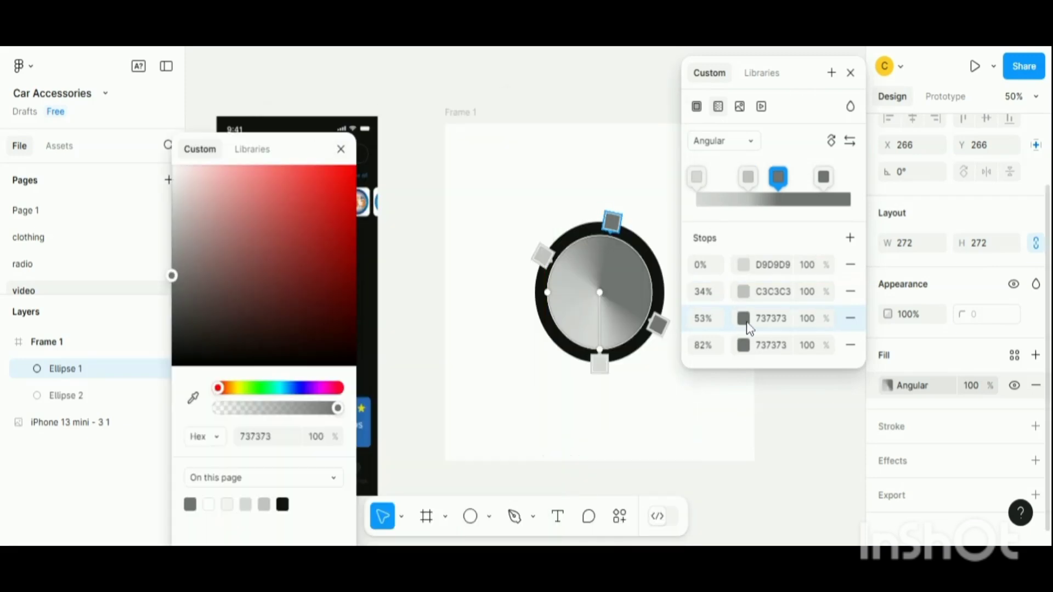
left_click_drag(165, 241, 160, 266)
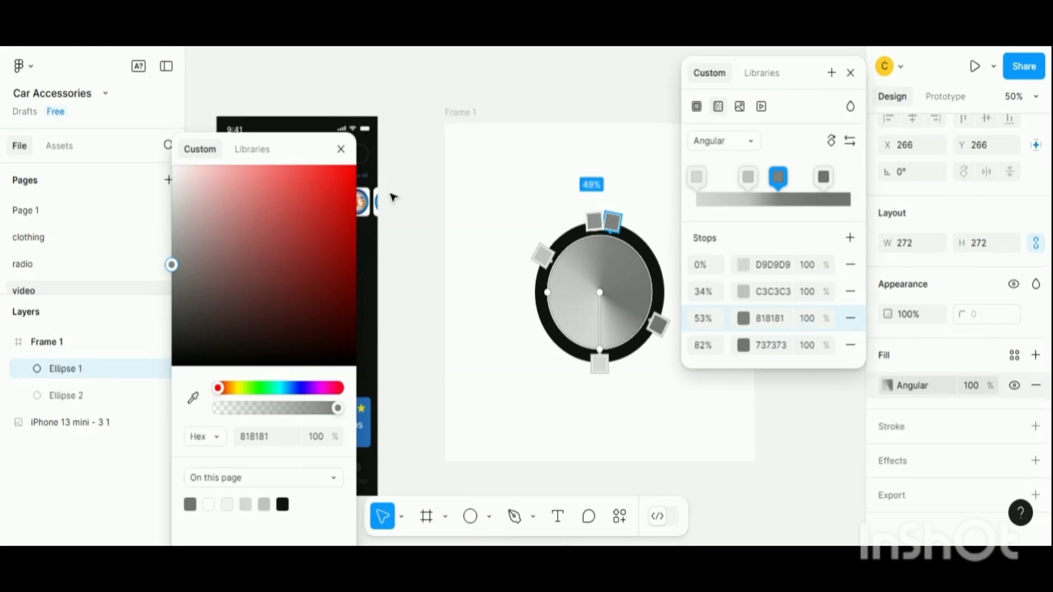
left_click(613, 223)
left_click_drag(571, 231, 570, 230)
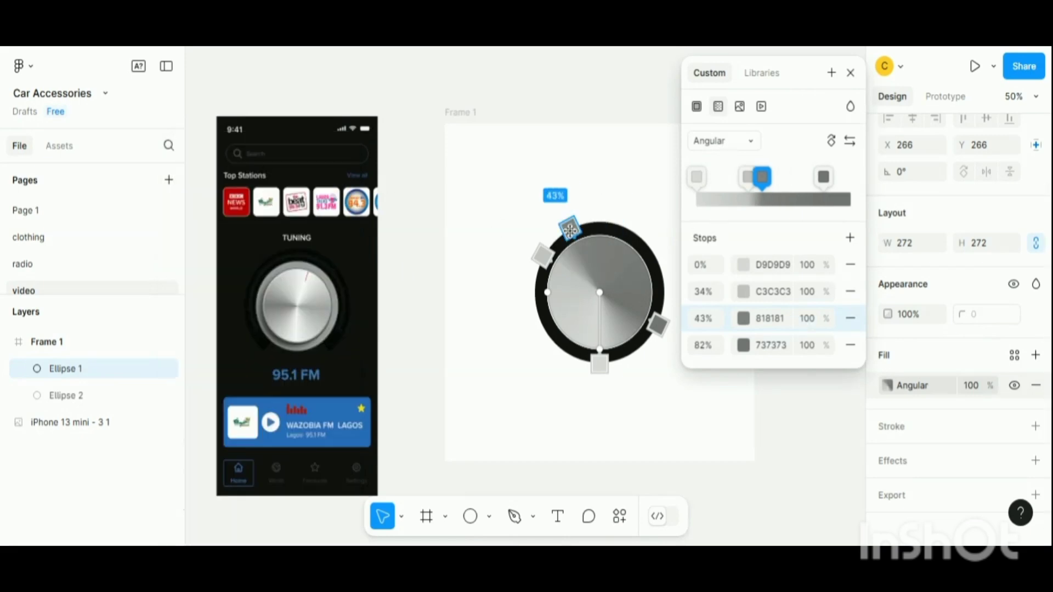
left_click_drag(636, 240, 640, 236)
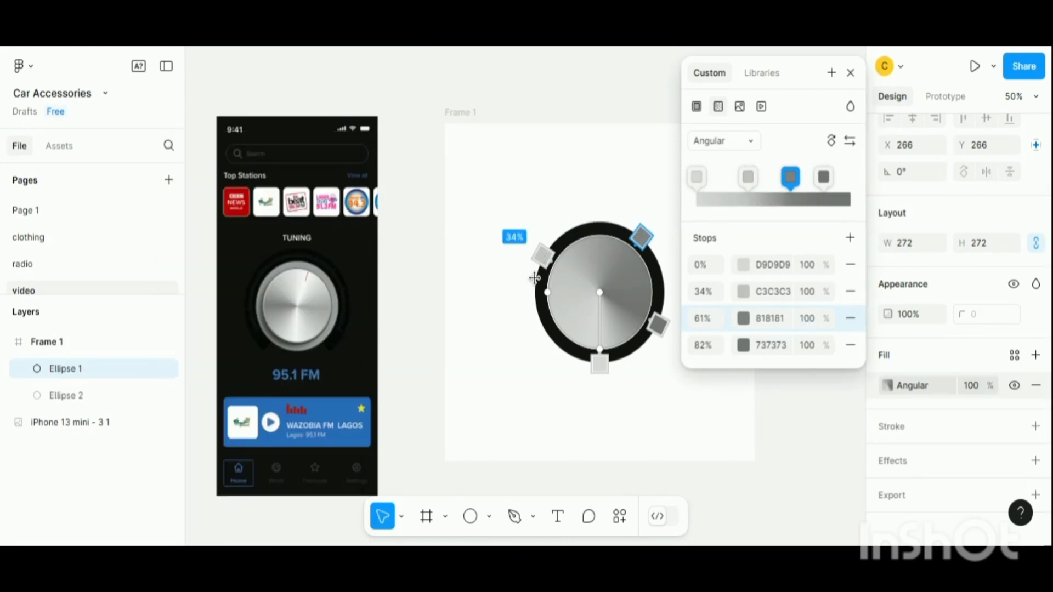
- Move the C3C3C3 stop to 25% and the last stop to 76%
mouse_move(534, 279)
left_mouse_down()
mouse_move(542, 291)
mouse_move(530, 297)
left_mouse_up()
mouse_move(585, 357)
left_mouse_down()
mouse_move(575, 359)
mouse_move(602, 352)
left_mouse_up()
left_click_drag(658, 325, 661, 295)
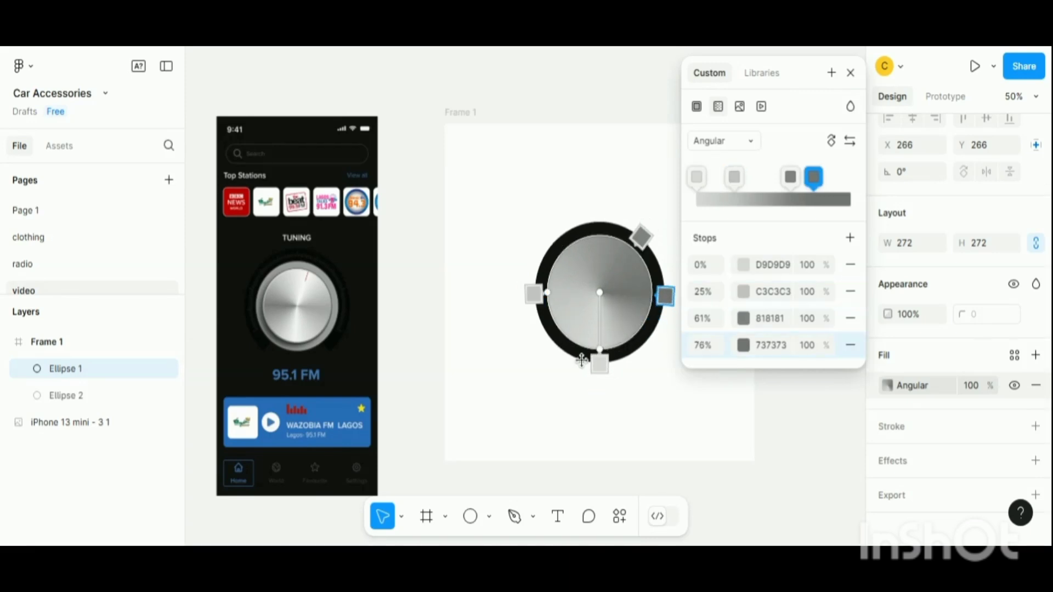
- Set the 0% gradient stop's color to EAEAEA
left_click(600, 363)
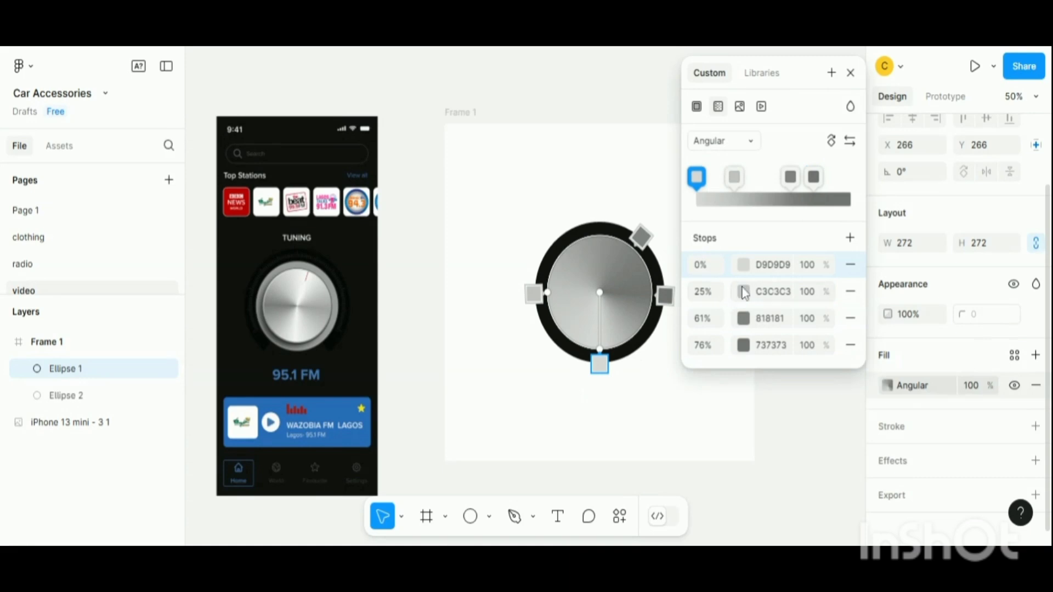
left_click(744, 267)
left_click_drag(622, 102, 378, 133)
left_click_drag(248, 176, 246, 147)
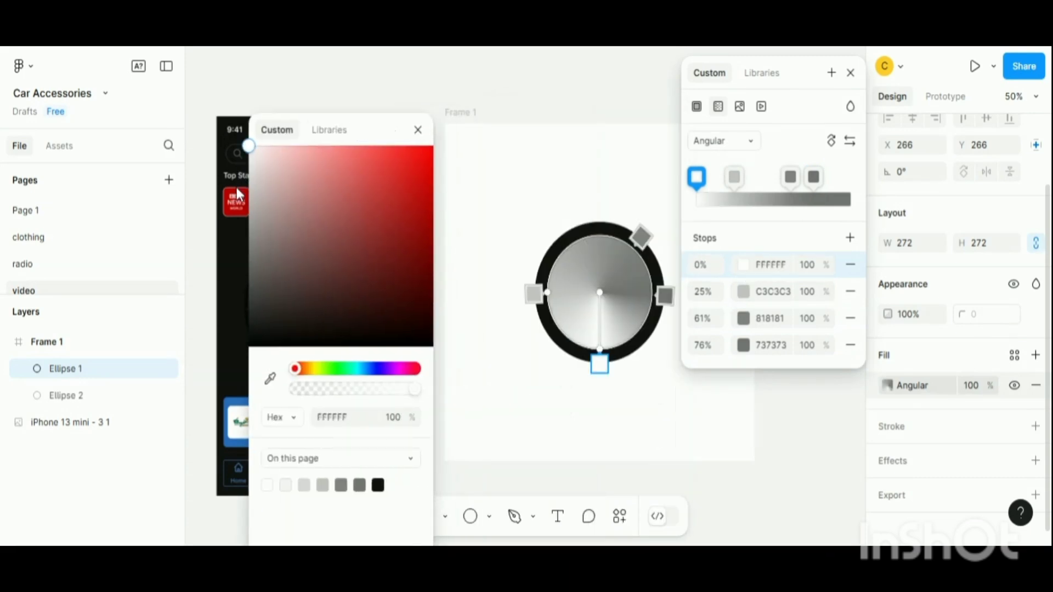
left_click_drag(239, 194, 223, 166)
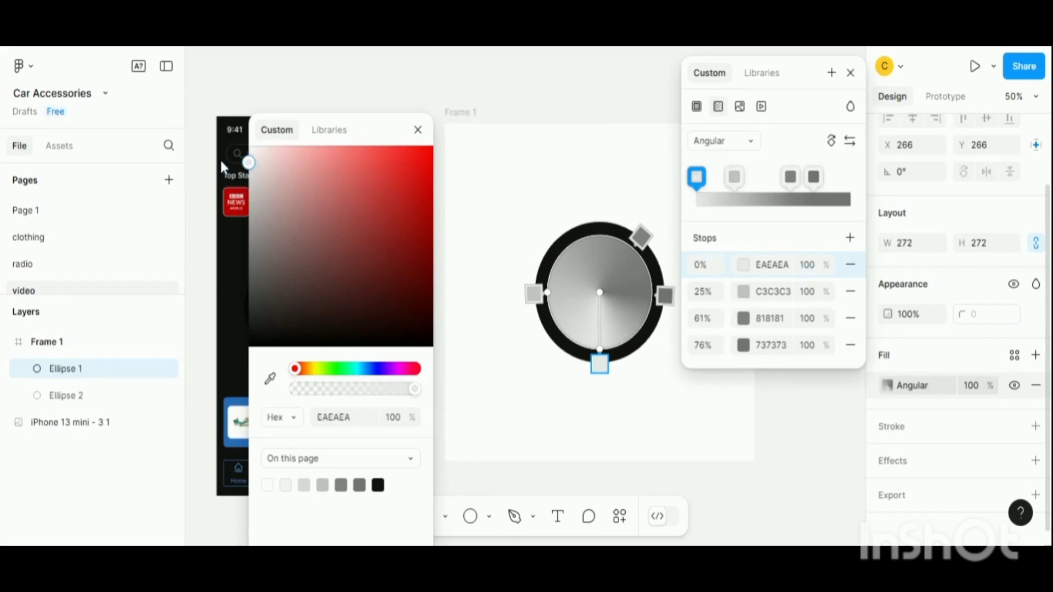
- Add a gradient stop at 47% with color E4E4E4
left_click(590, 244)
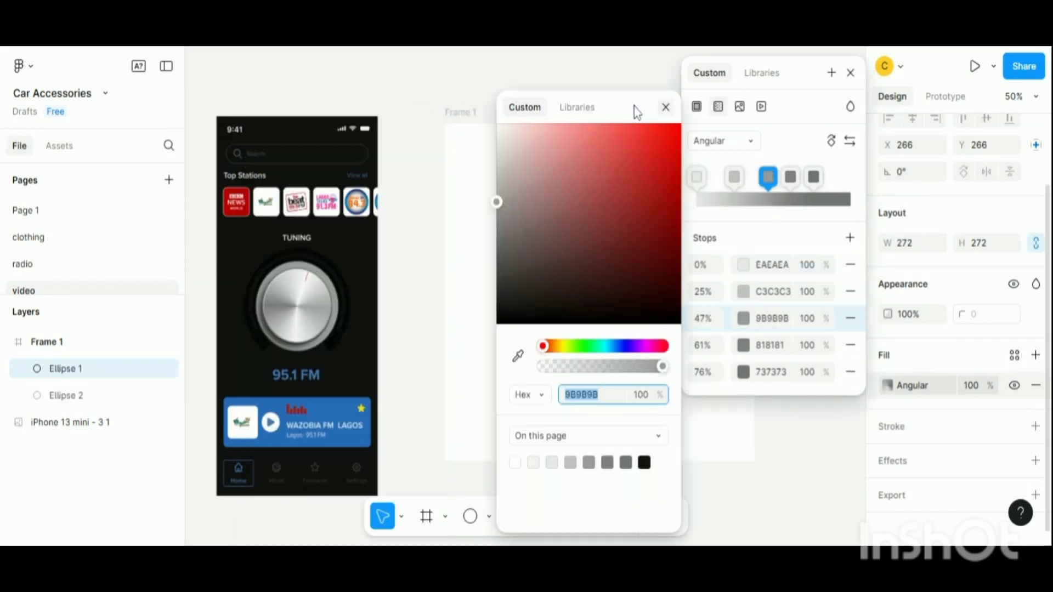
type("E4E4E4")
key("Return")
left_click_drag(515, 117, 277, 134)
left_click(641, 237)
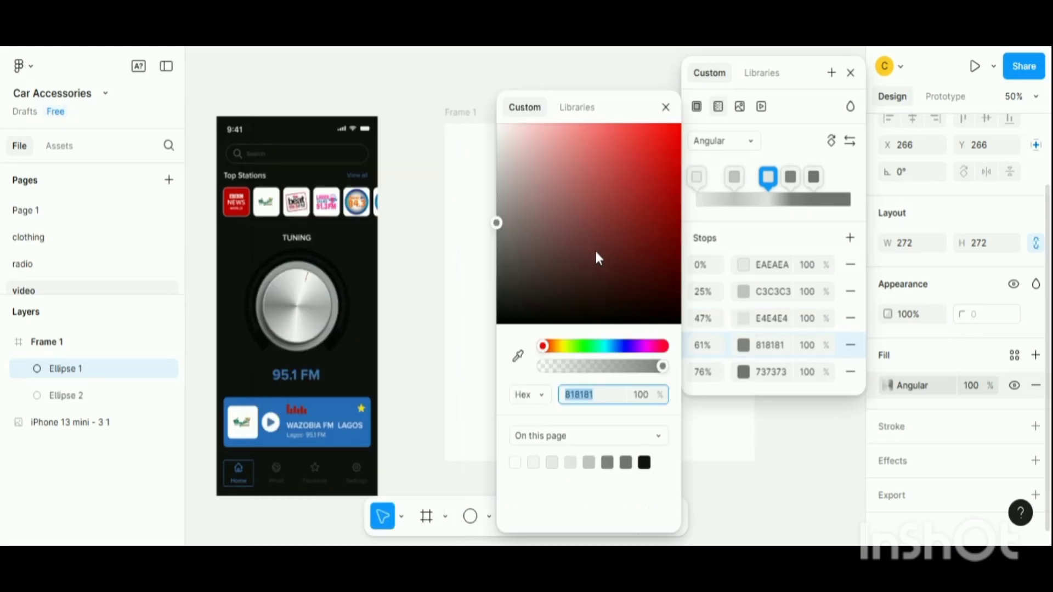
left_click(666, 106)
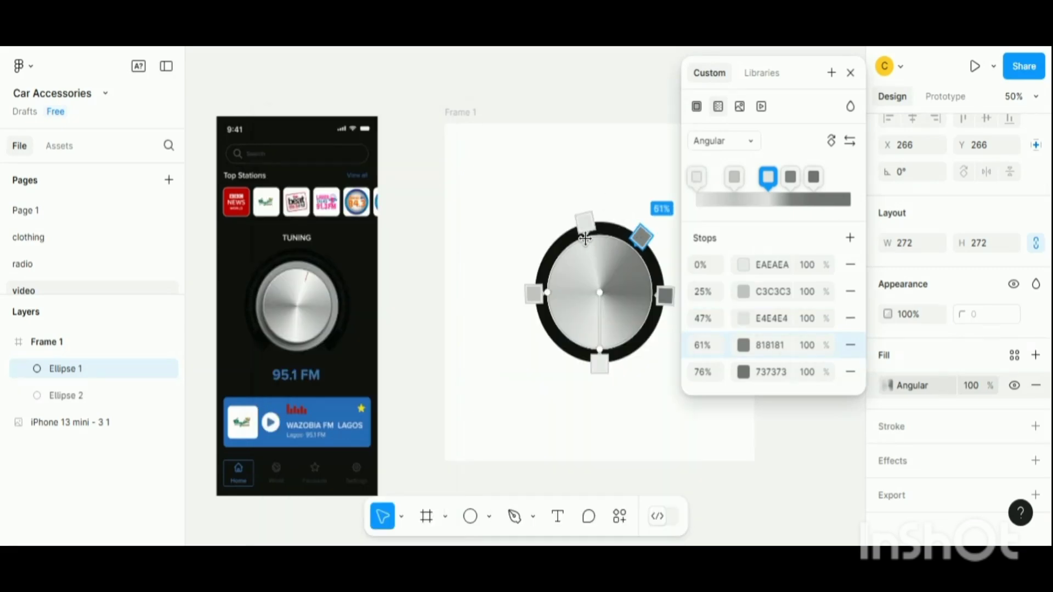
- Move the 818181 stop to 26% and the C3C3C3 stop to 18%
left_click_drag(638, 231, 540, 258)
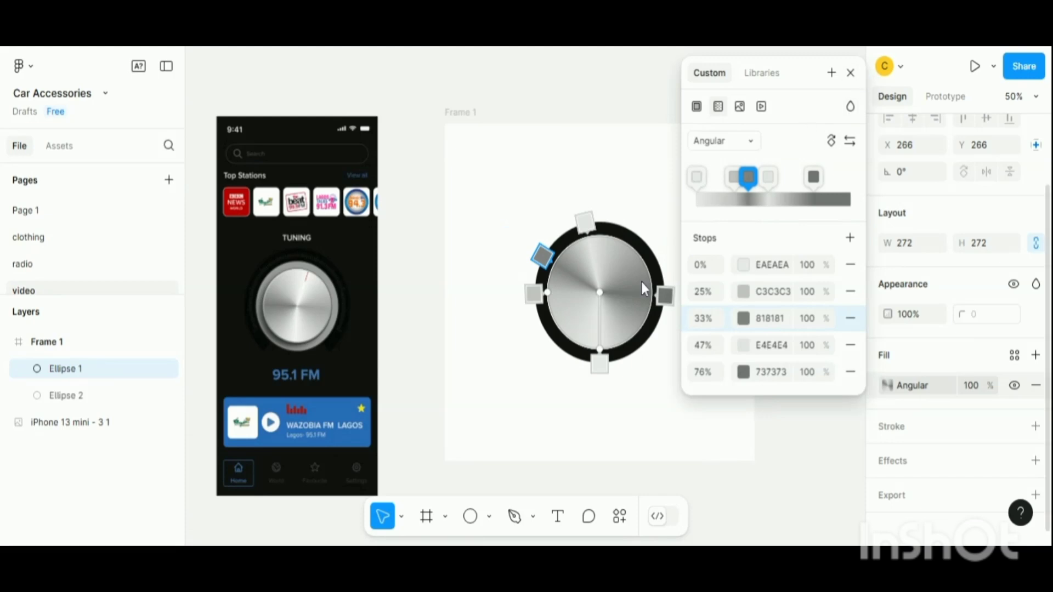
left_click_drag(534, 294, 532, 326)
left_click_drag(541, 258, 525, 289)
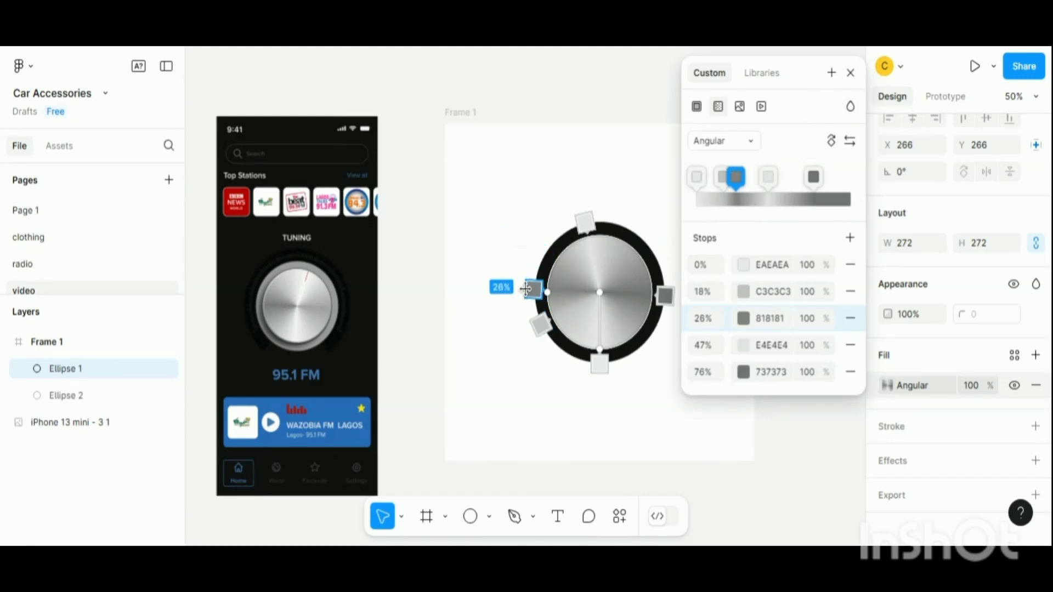
- Move the E4E4E4 stop to 53% and close the gradient editor
left_click(585, 222)
left_click_drag(609, 220, 609, 220)
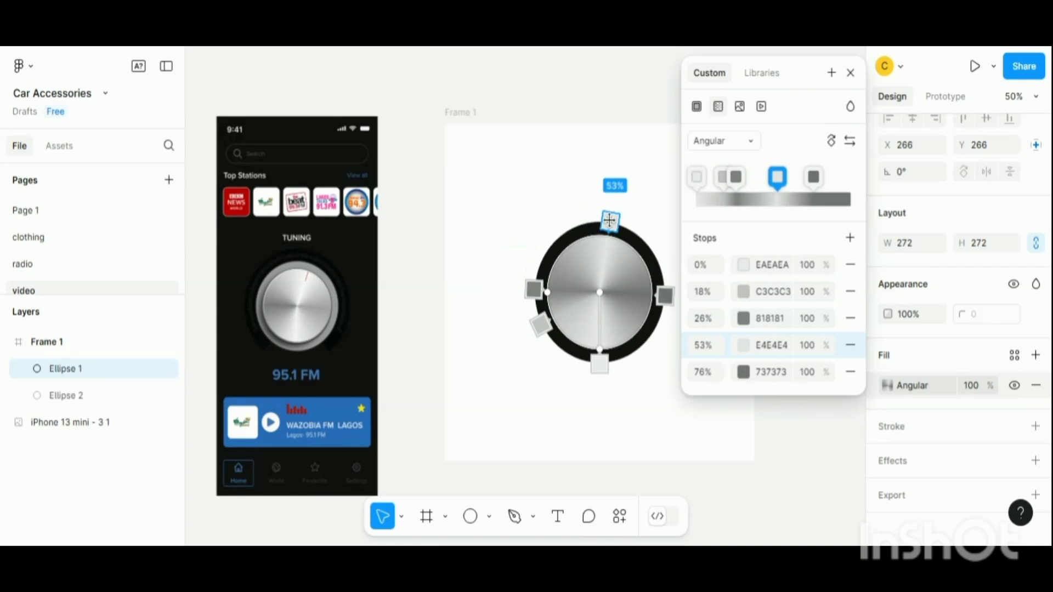
left_click_drag(600, 357, 629, 362)
key("Escape")
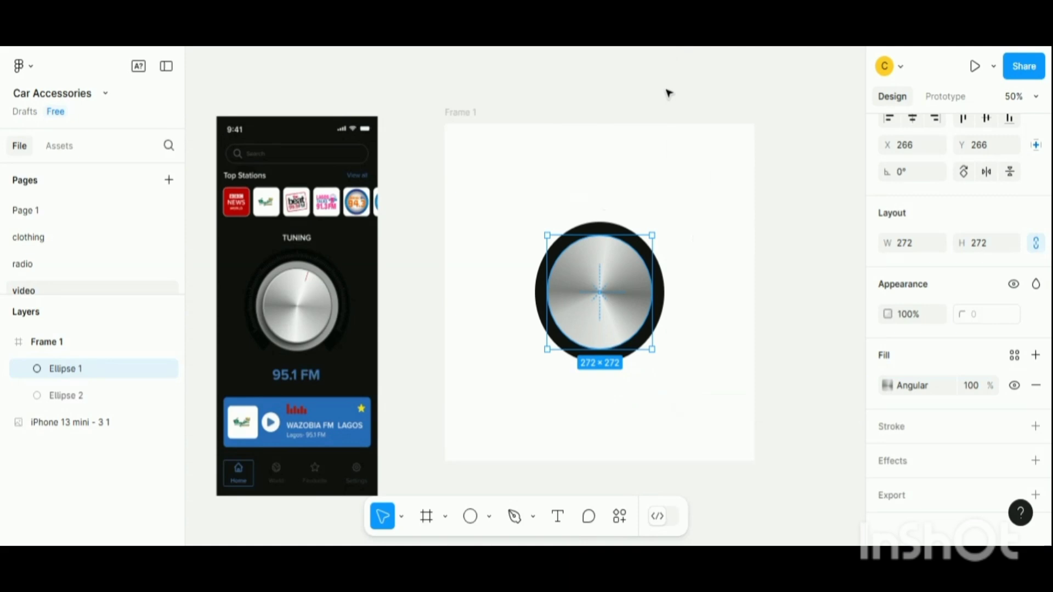
- Scale the dark outer ellipse down to 290 × 290 around its centre
left_click(803, 145)
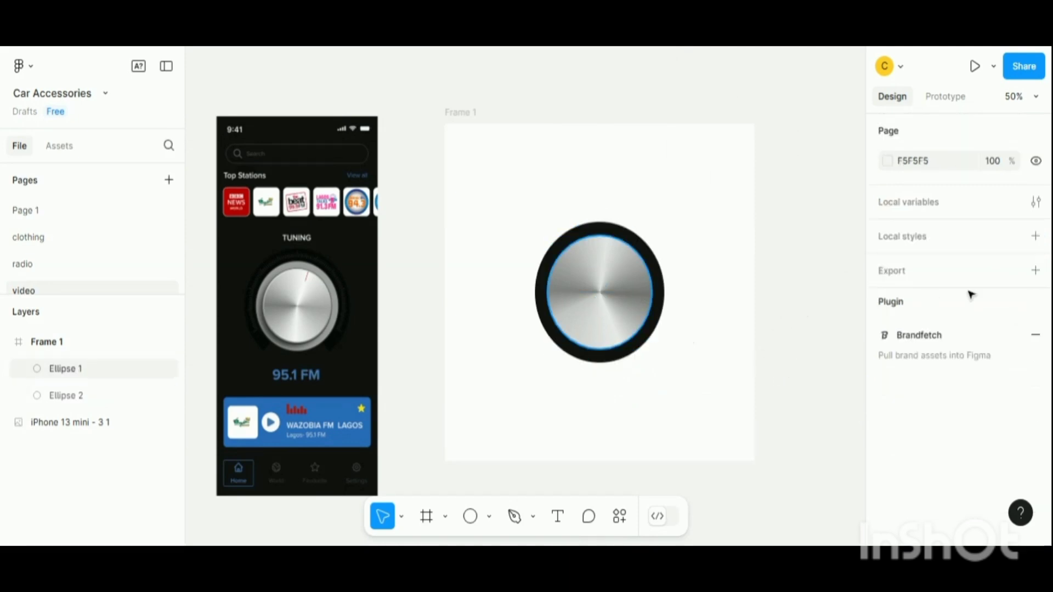
left_click(636, 301)
left_click(499, 316)
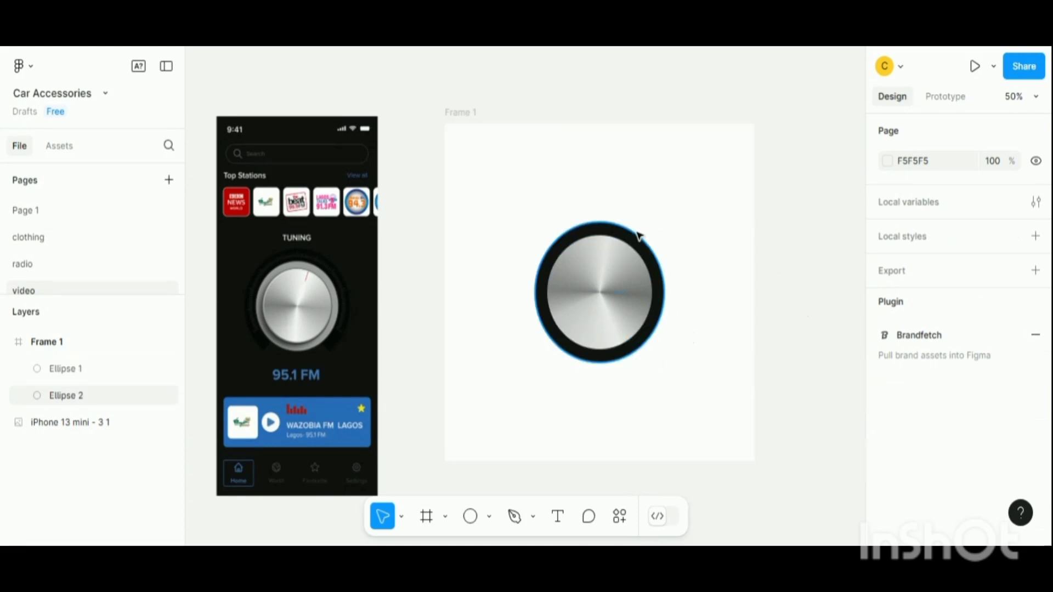
key("shift+0")
left_click(783, 219)
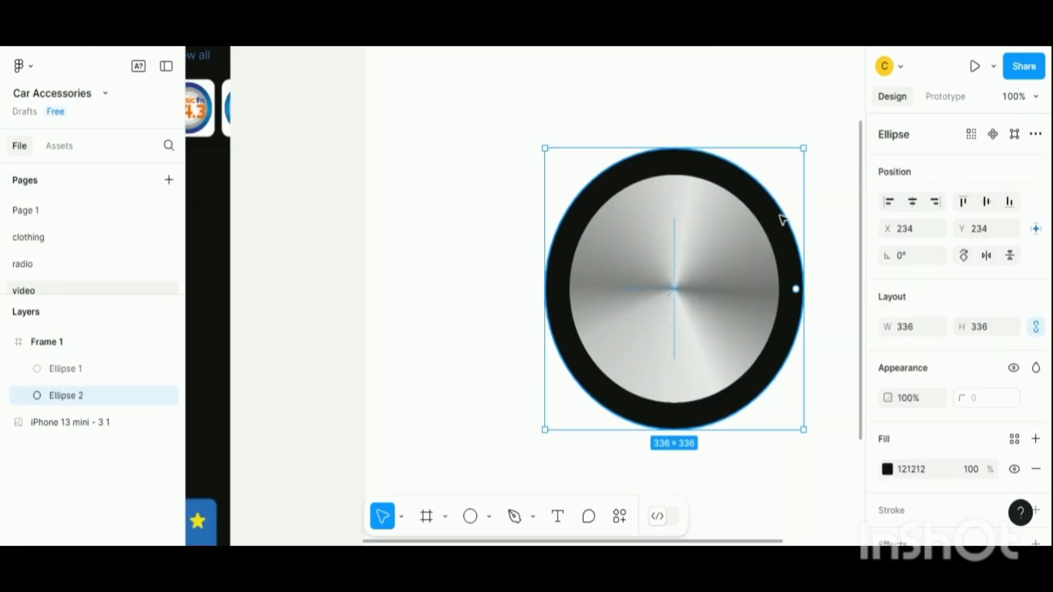
key("k")
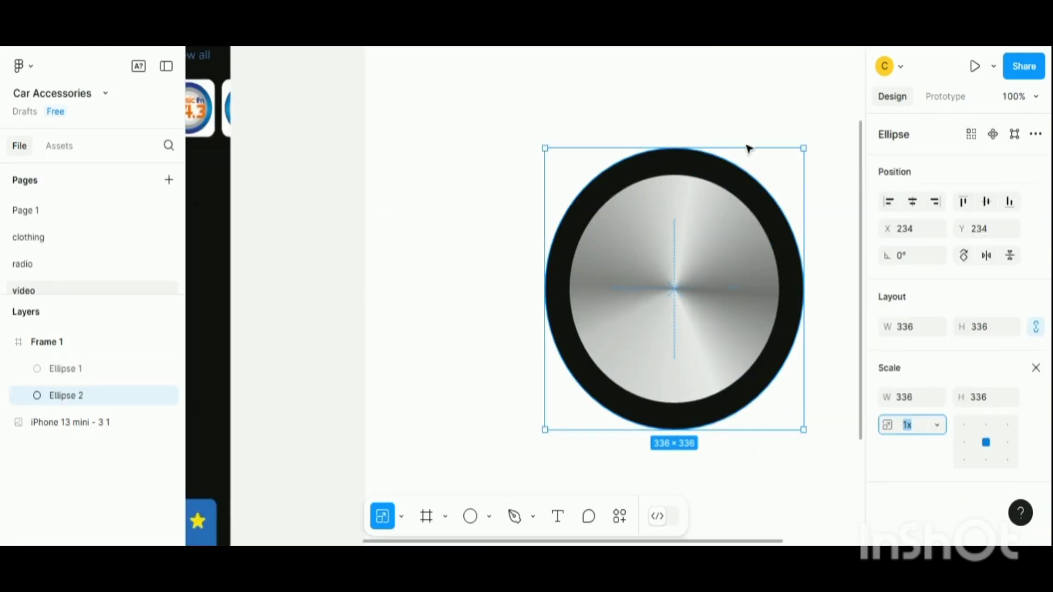
left_click_drag(746, 148, 741, 168)
key("minus")
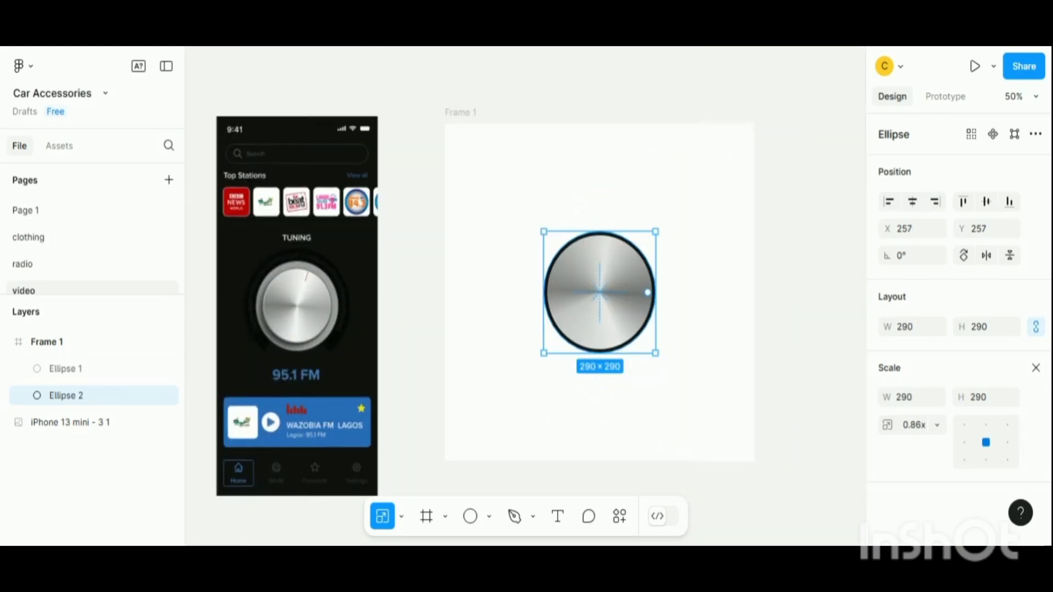
- Duplicate the dark ellipse, scale the copy up to 360 × 360 and fill it with CACACA
key("ctrl+d")
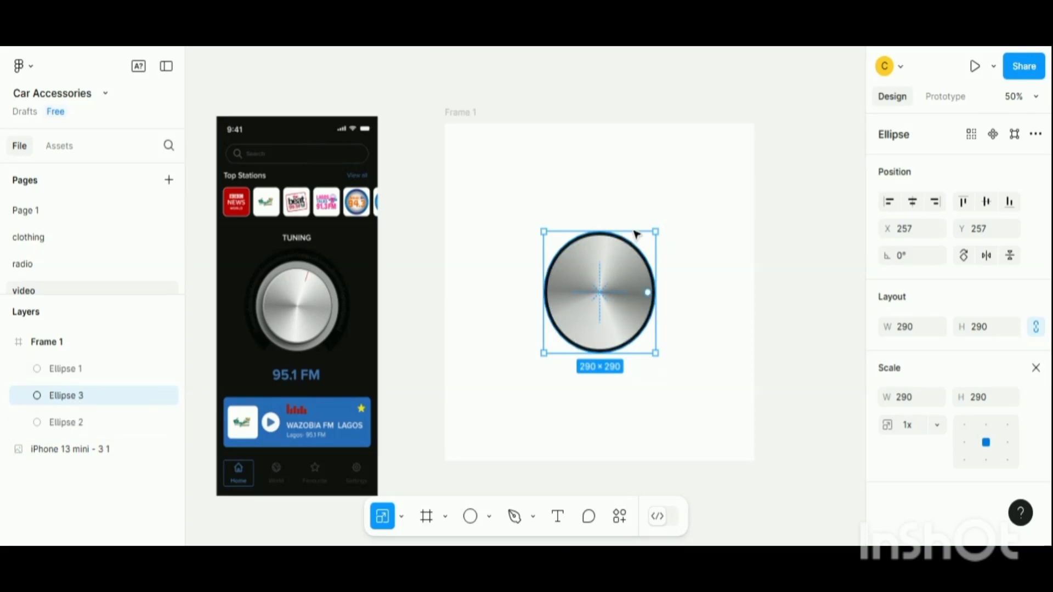
left_click_drag(636, 234, 644, 217)
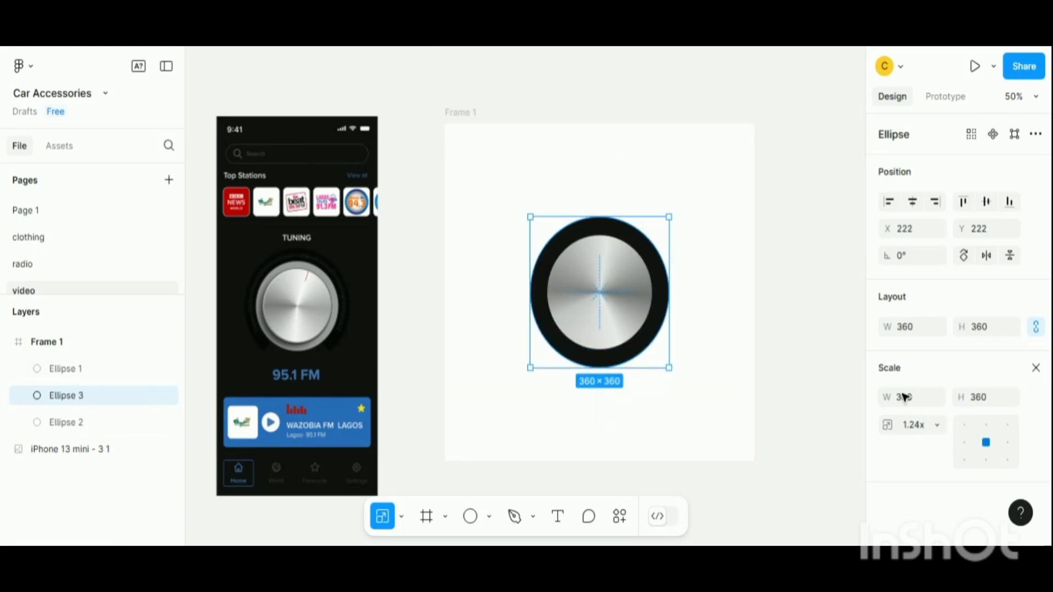
left_click(1035, 369)
left_click(886, 469)
left_click_drag(705, 197, 662, 175)
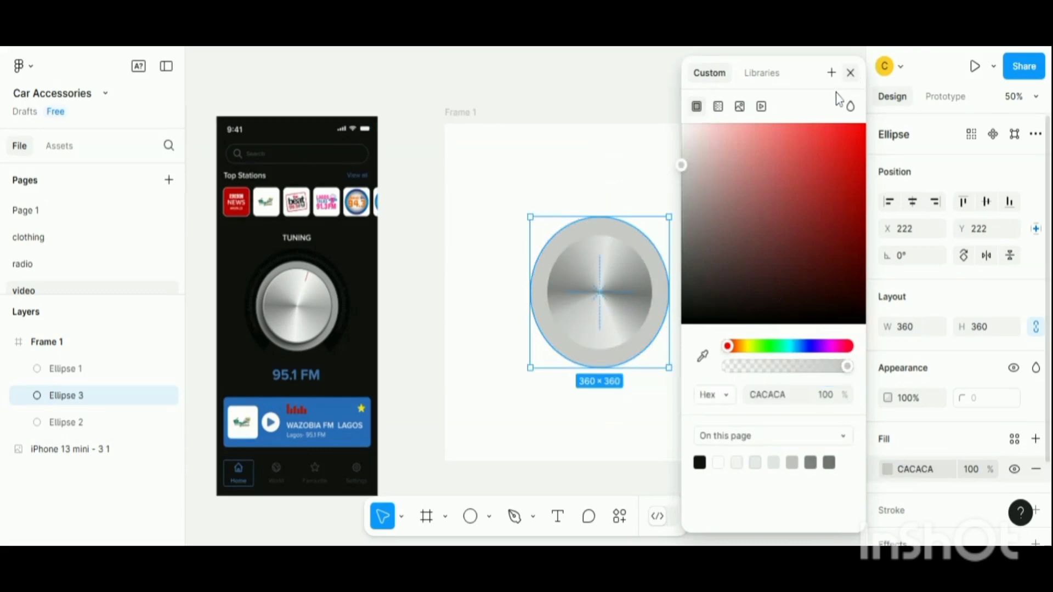
left_click(850, 72)
- Reorder the layers so the dark ellipse sits between the metallic disc and the grey copy
left_click(93, 423)
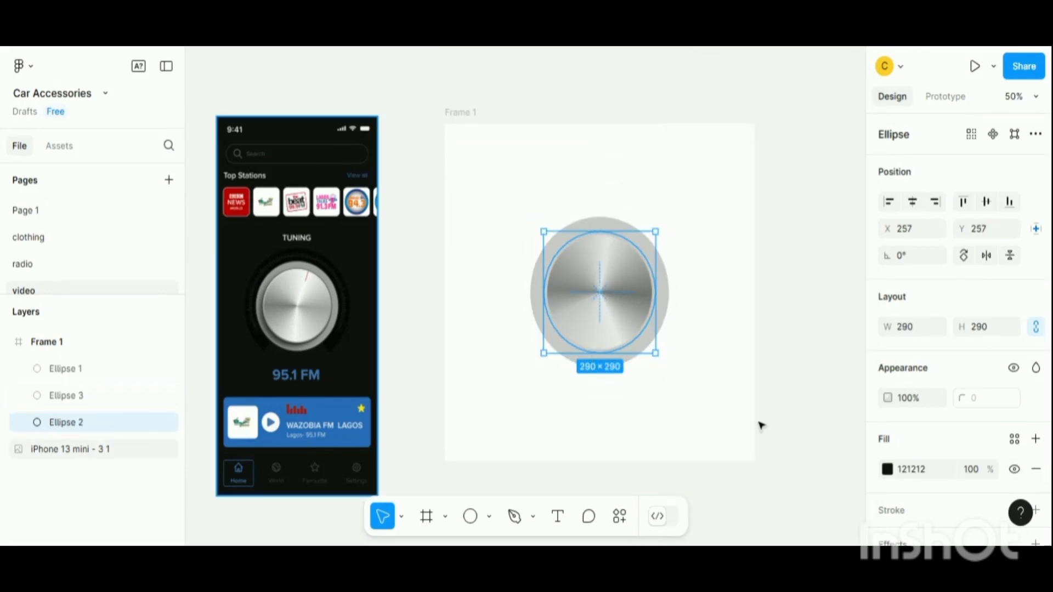
right_click(151, 432)
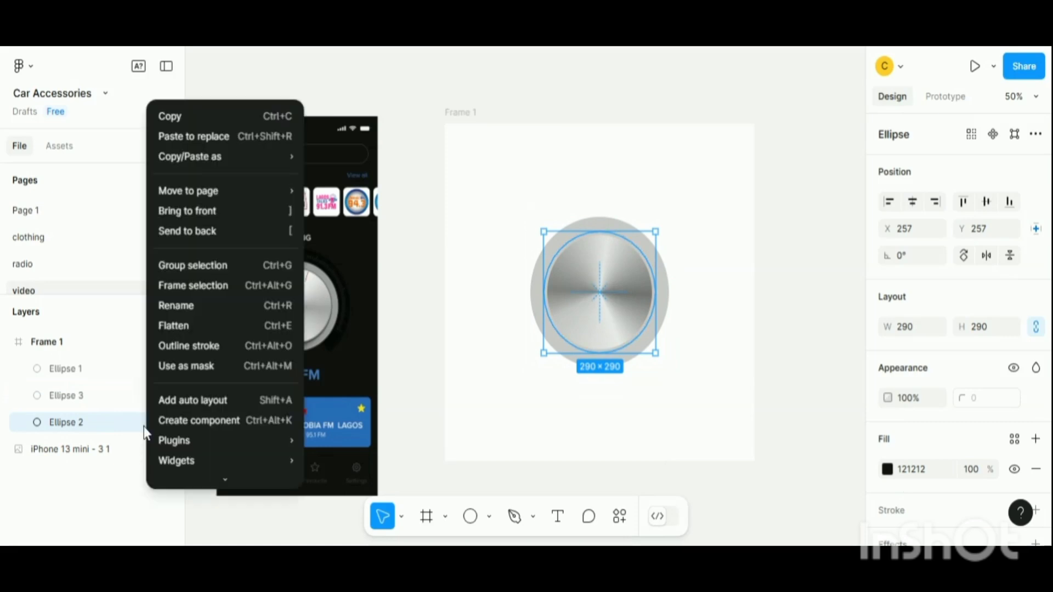
left_click(209, 219)
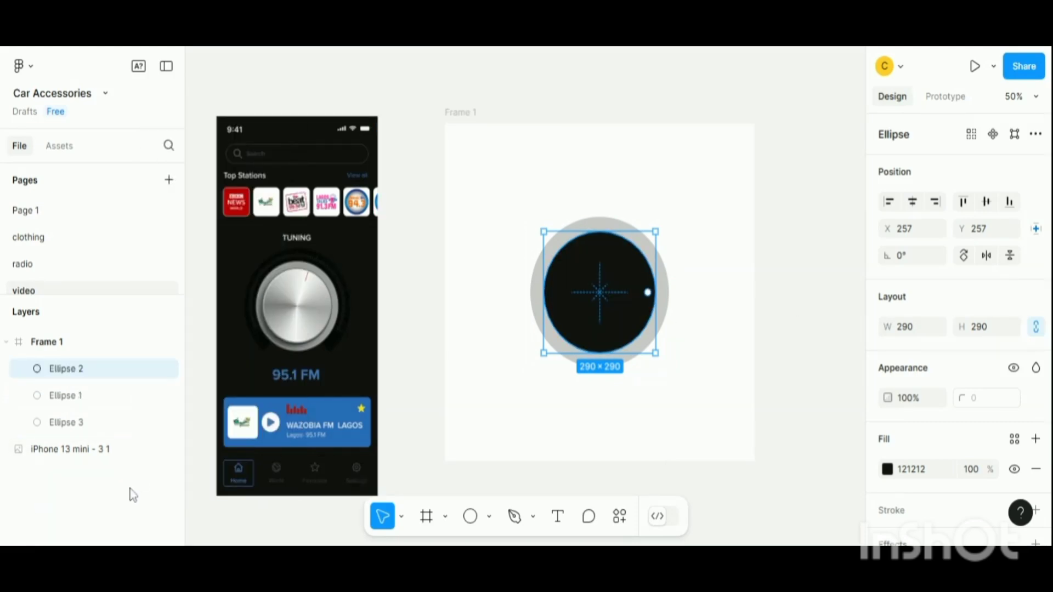
left_click_drag(84, 380, 76, 406)
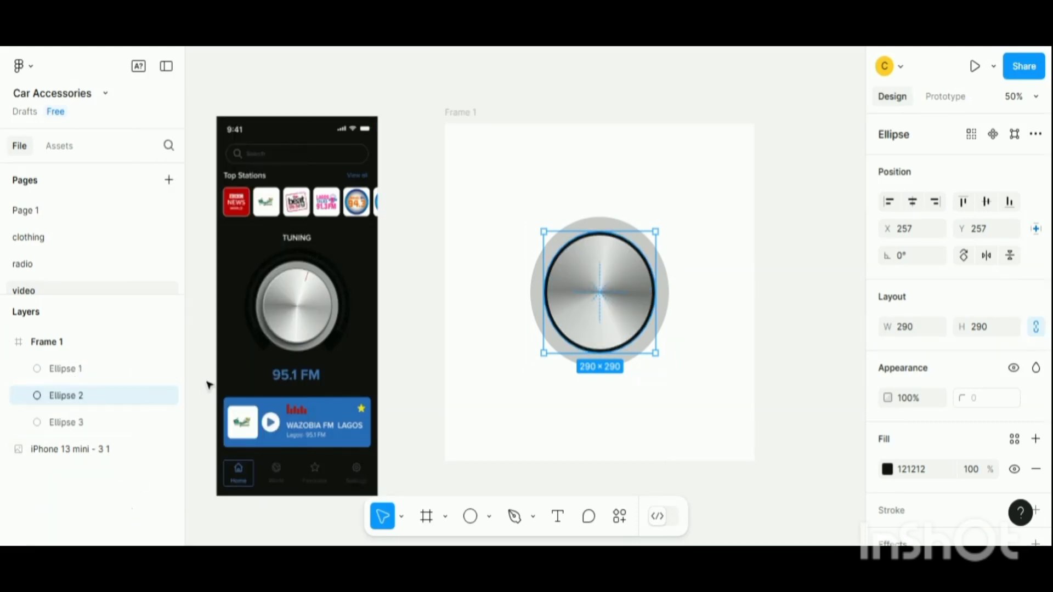
- Scale the dark ellipse down to 282 × 282
key("shift+0")
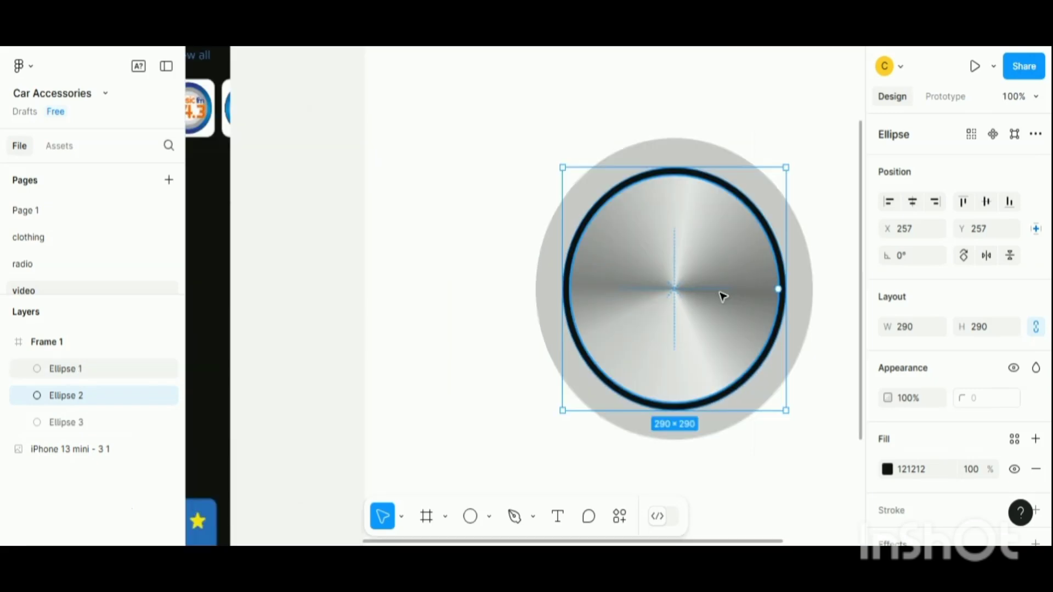
key("k")
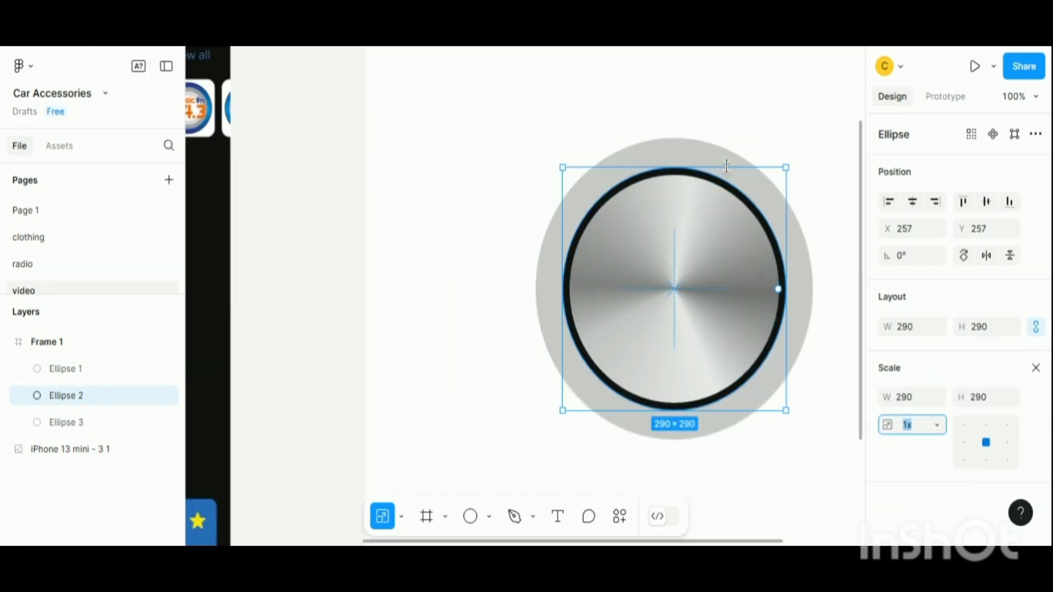
left_click_drag(724, 167, 724, 170)
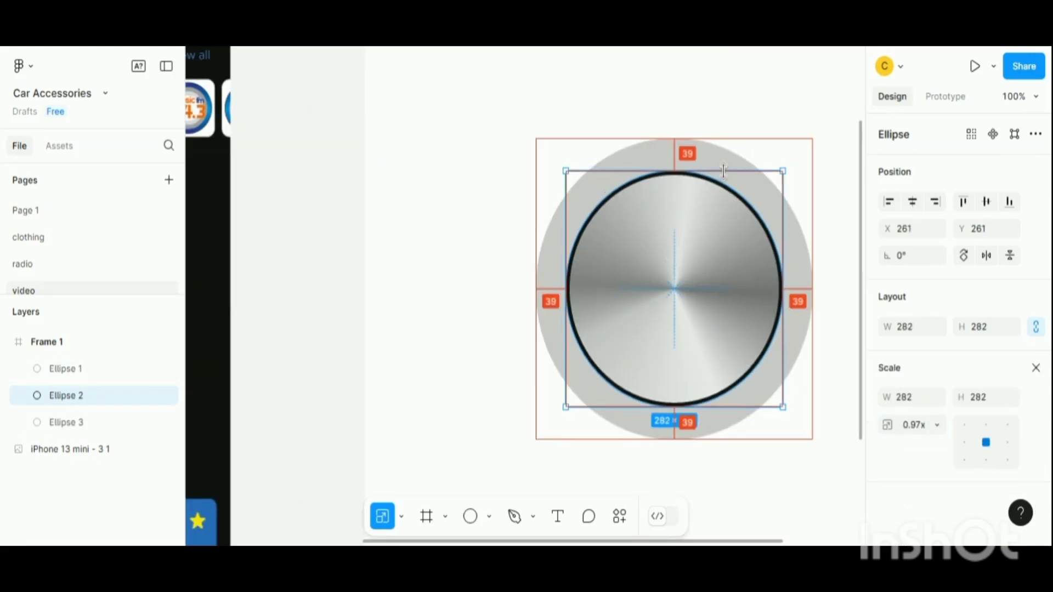
- Shrink the dark ellipse further to 274 × 274 so it barely rims the metallic disc
key("h")
left_click_drag(789, 118, 614, 128)
left_click_drag(640, 208, 613, 231)
key("ctrl+plus")
key("v")
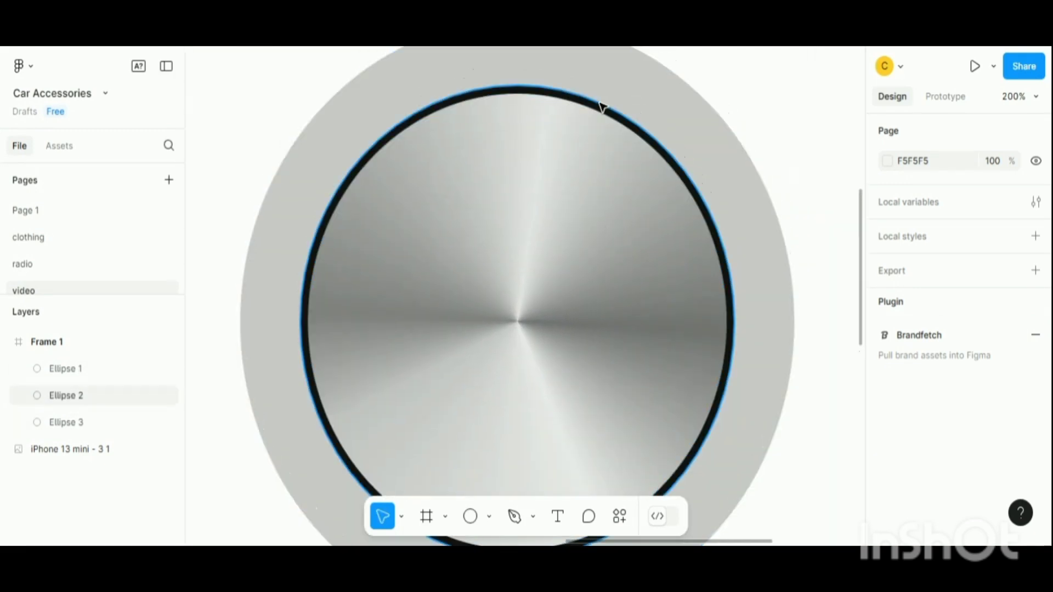
left_click(600, 103)
key("k")
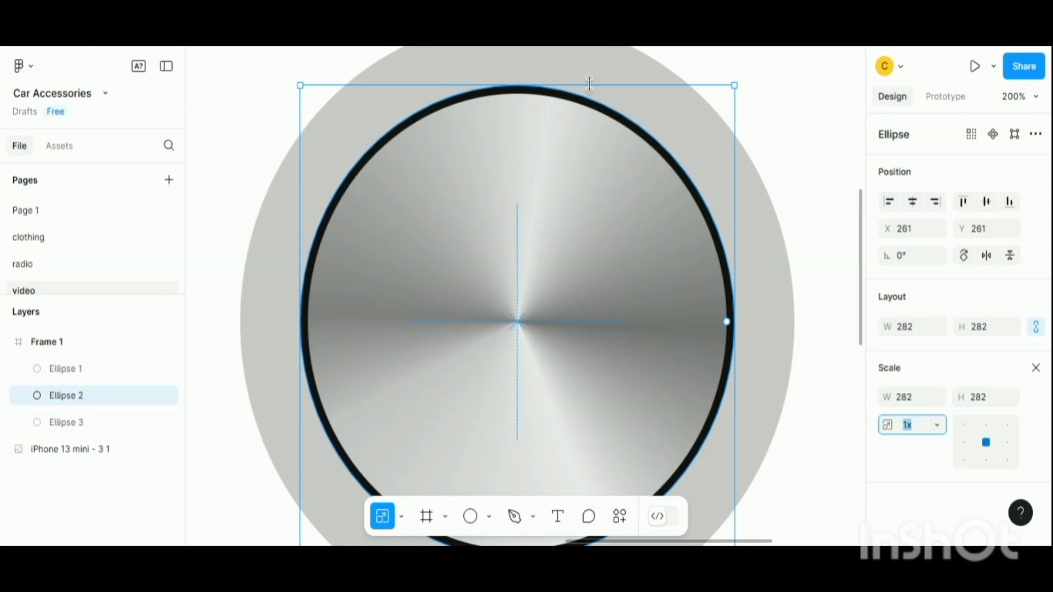
key("alt")
left_click_drag(589, 88, 588, 87)
scroll(647, 149, "up", 3)
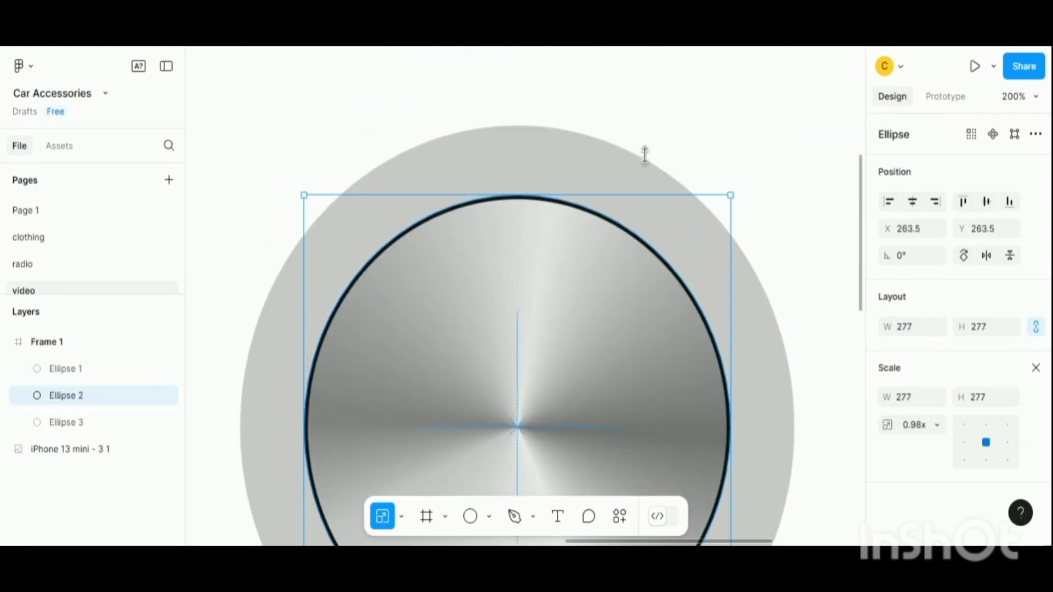
key("ctrl+plus")
scroll(647, 137, "up", 1)
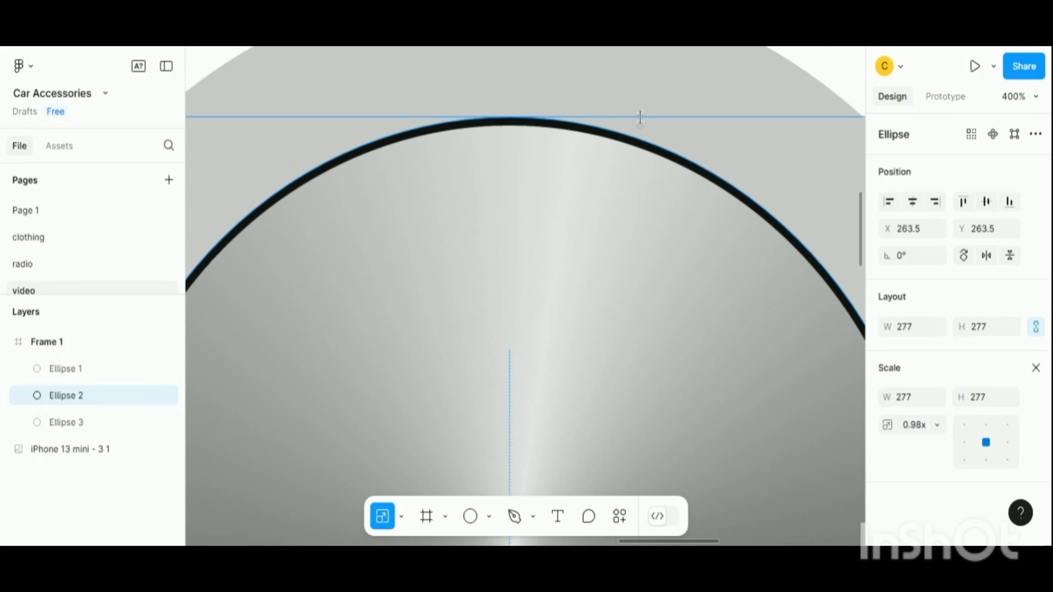
left_click_drag(640, 118, 638, 122)
key("ctrl+minus")
key("ctrl+minus")
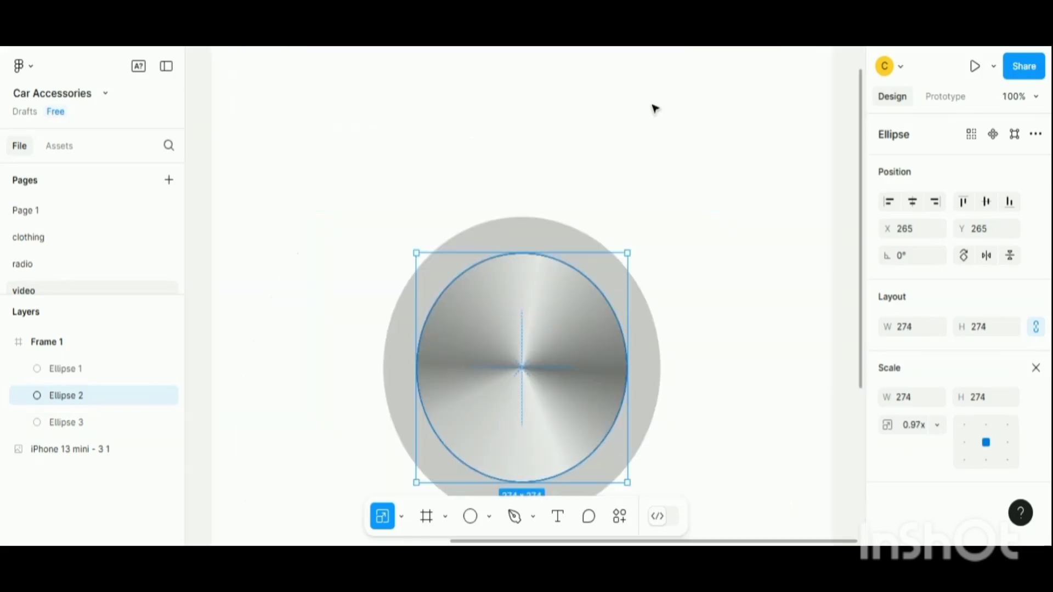
- Add a 3 px inside stroke to the metallic disc
left_click(748, 346)
scroll(651, 344, "down", 1)
scroll(652, 343, "down", 2)
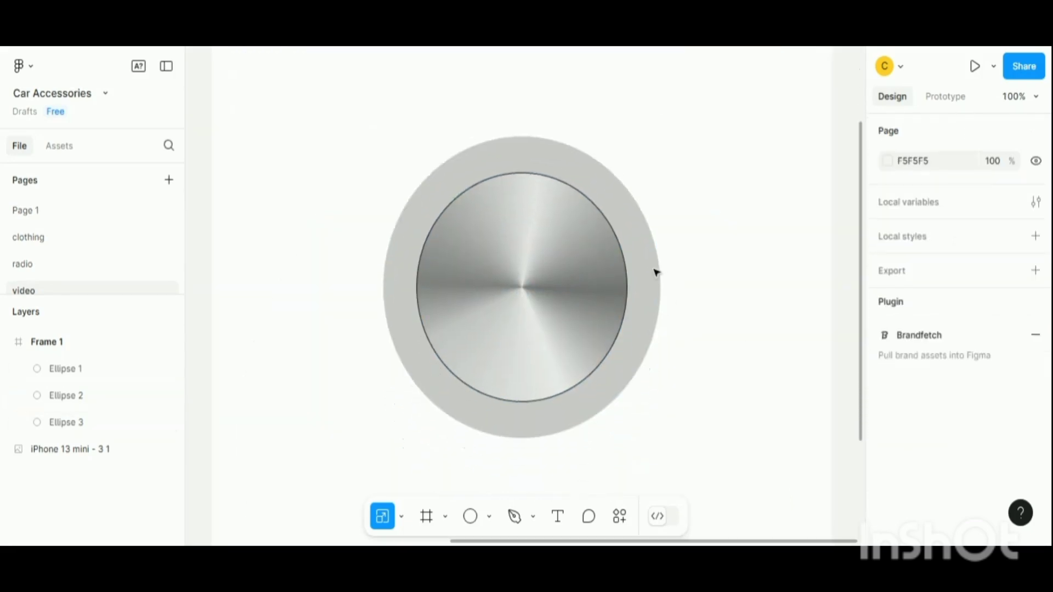
left_click(508, 289)
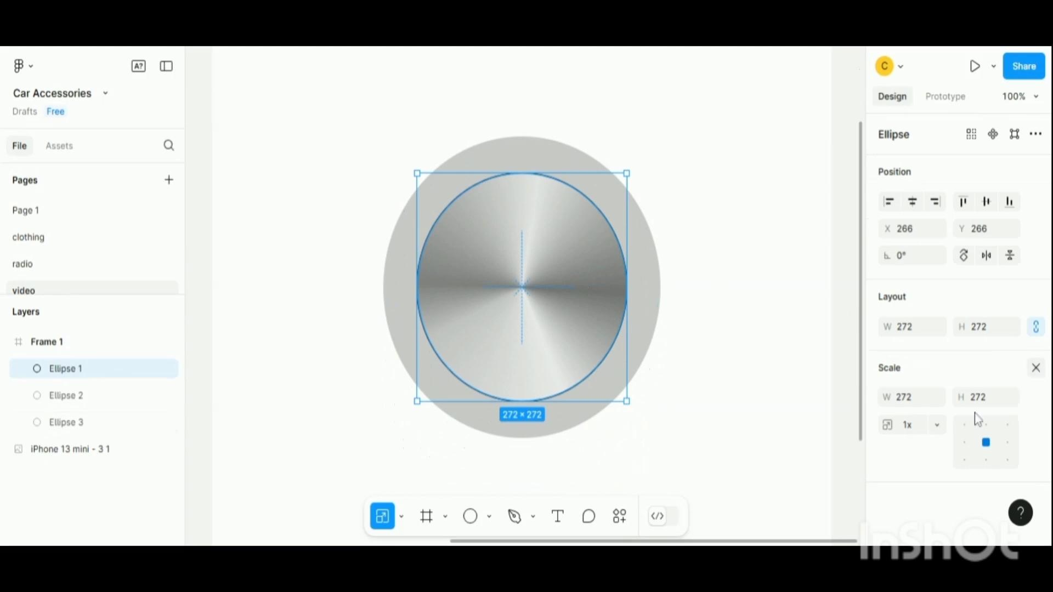
key("v")
scroll(971, 425, "down", 3)
left_click(1035, 418)
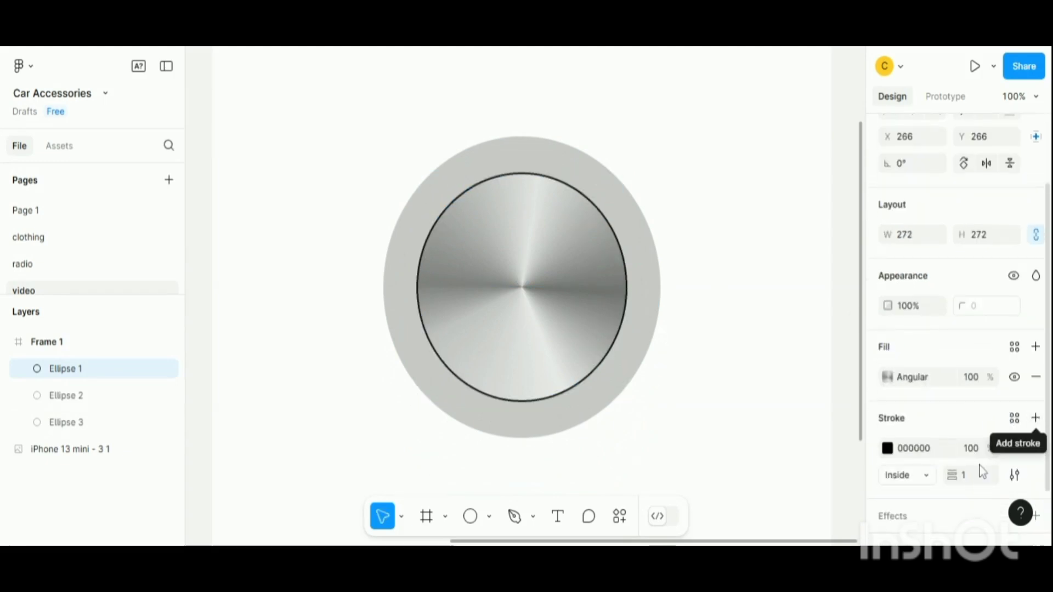
left_click(972, 481)
type("3")
key("Return")
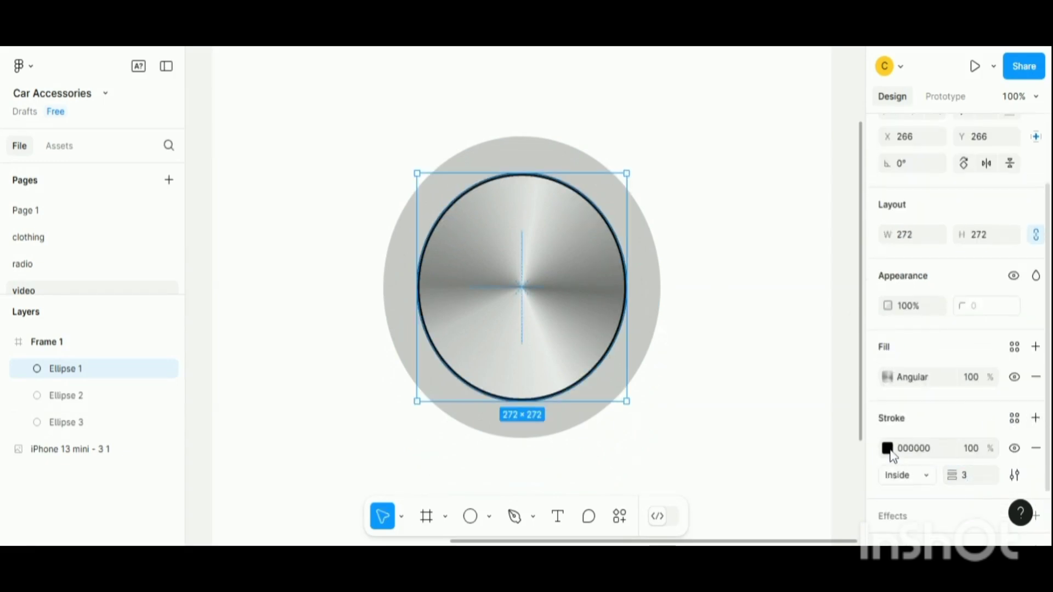
- Make the disc's stroke a linear gradient from EDEDED to A1A1A1
left_click(887, 448)
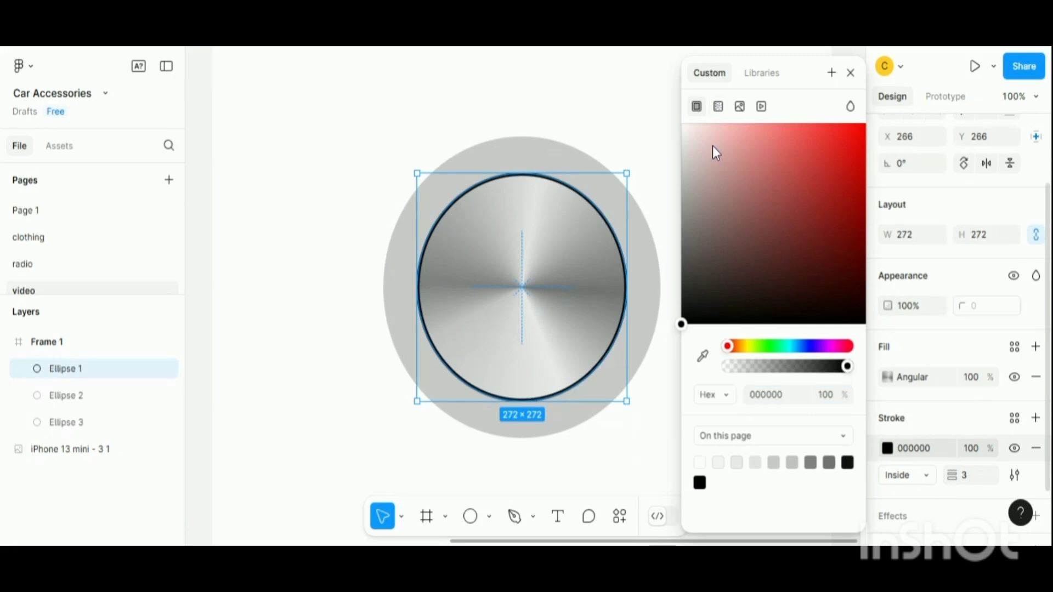
left_click(718, 106)
left_click(743, 265)
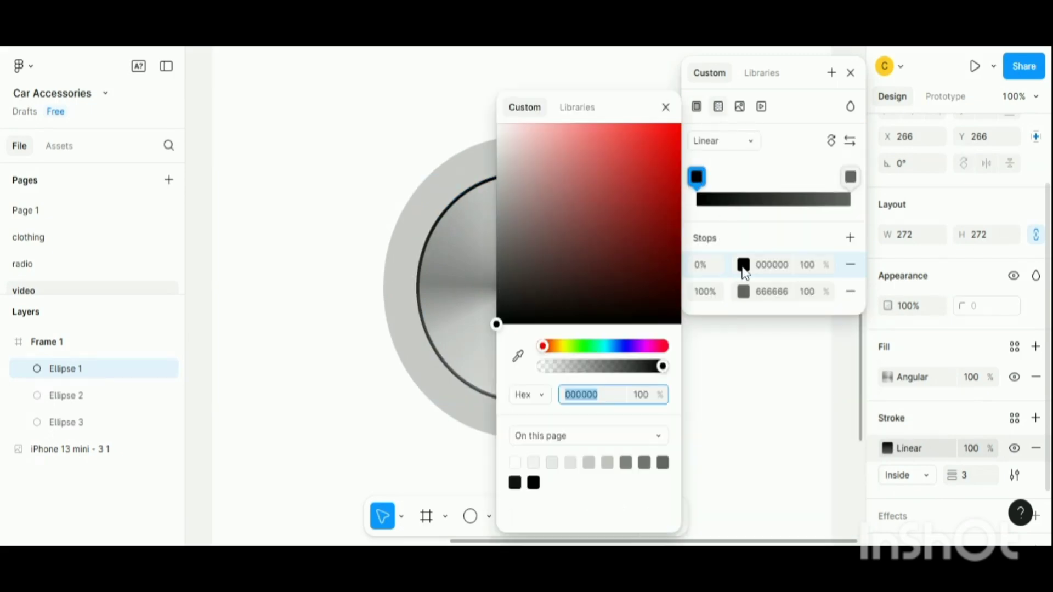
left_click_drag(625, 112, 328, 153)
left_click_drag(263, 242, 176, 188)
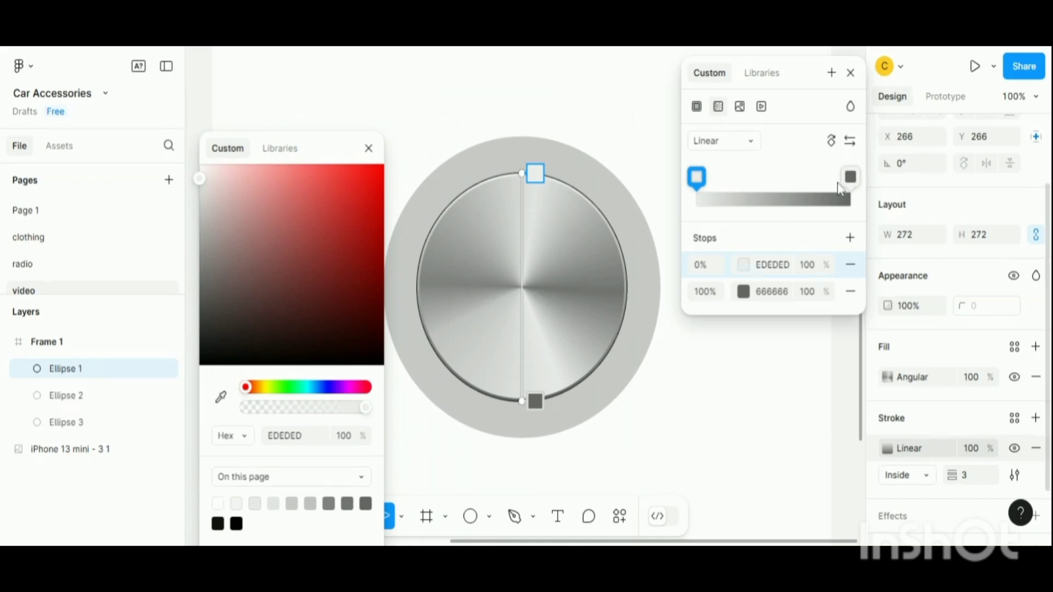
left_click(743, 292)
left_click_drag(567, 105, 259, 142)
left_click_drag(201, 290, 183, 247)
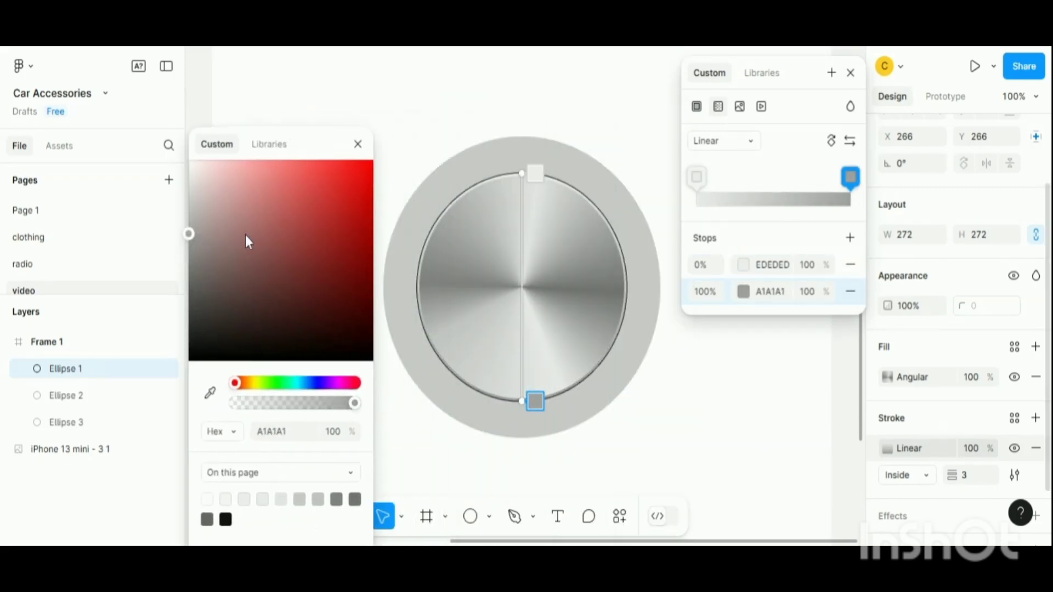
left_click(358, 144)
- Reposition the stroke gradient's handles to run from the disc's top edge to its bottom edge
left_click_drag(519, 174, 440, 178)
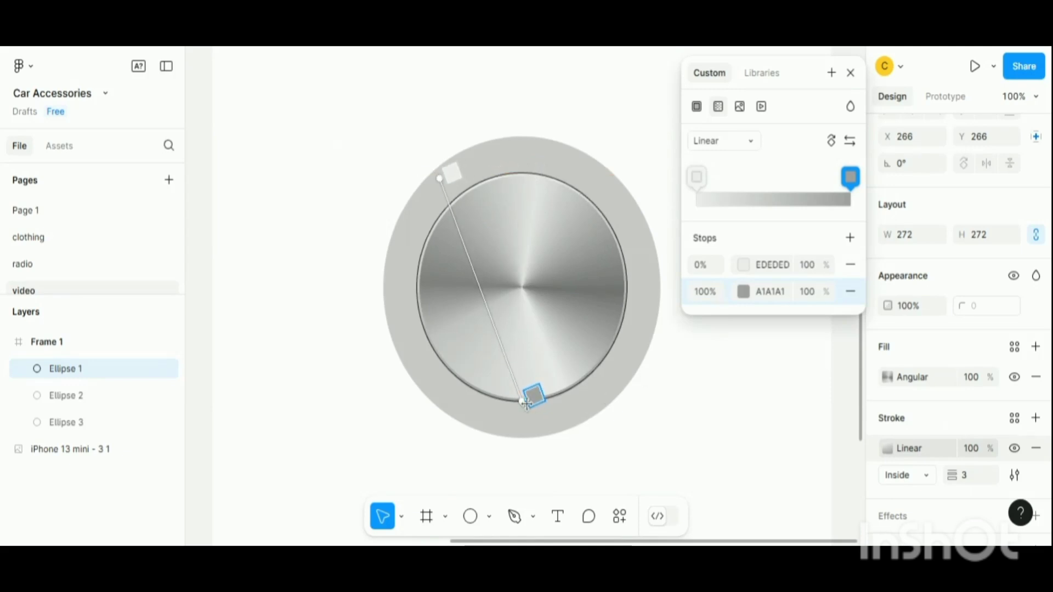
left_click_drag(535, 395, 613, 392)
left_click_drag(452, 169, 512, 159)
left_click_drag(606, 401, 531, 416)
left_click(851, 73)
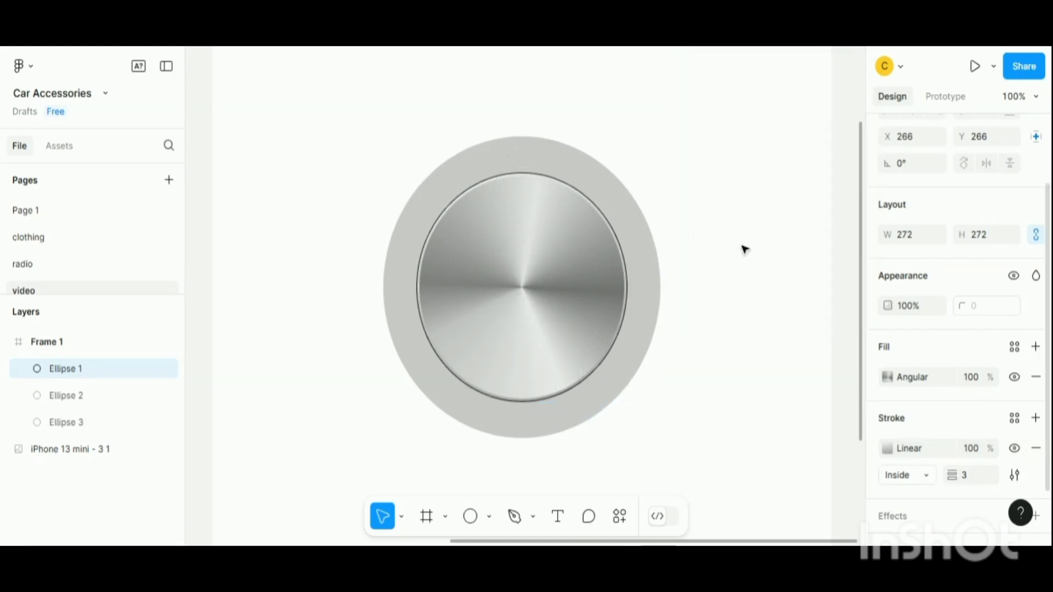
- Add a 2 px inside stroke to the outer grey ellipse
left_click(744, 247)
left_click(590, 172)
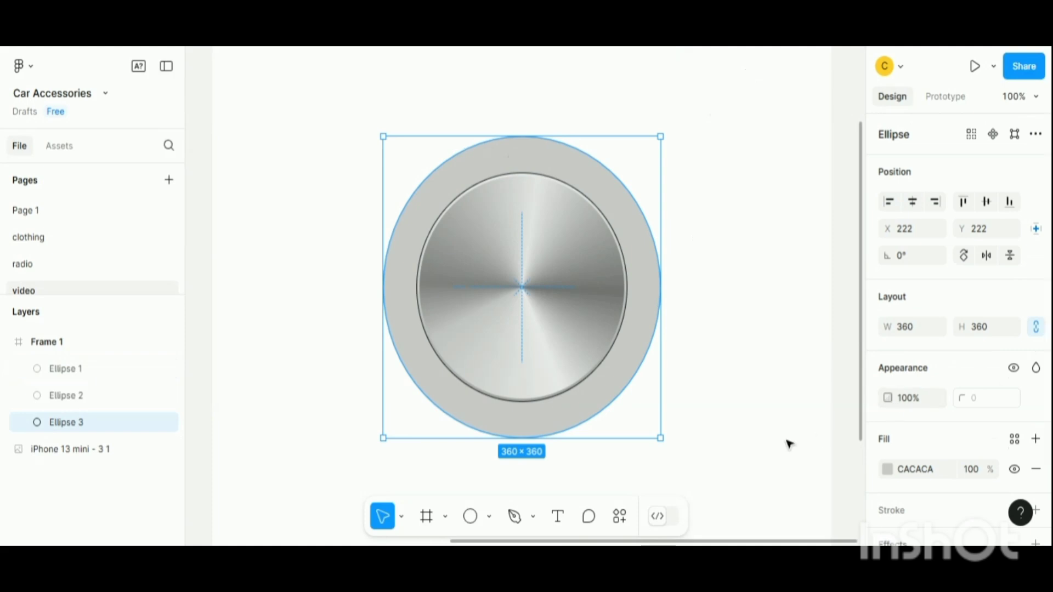
scroll(950, 460, "down", 3)
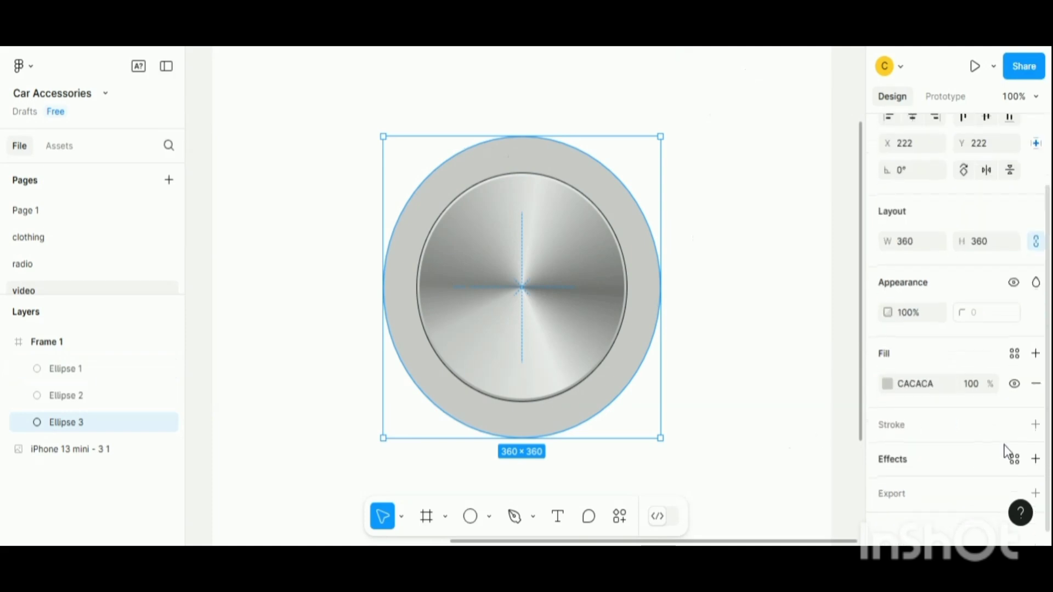
left_click(1036, 417)
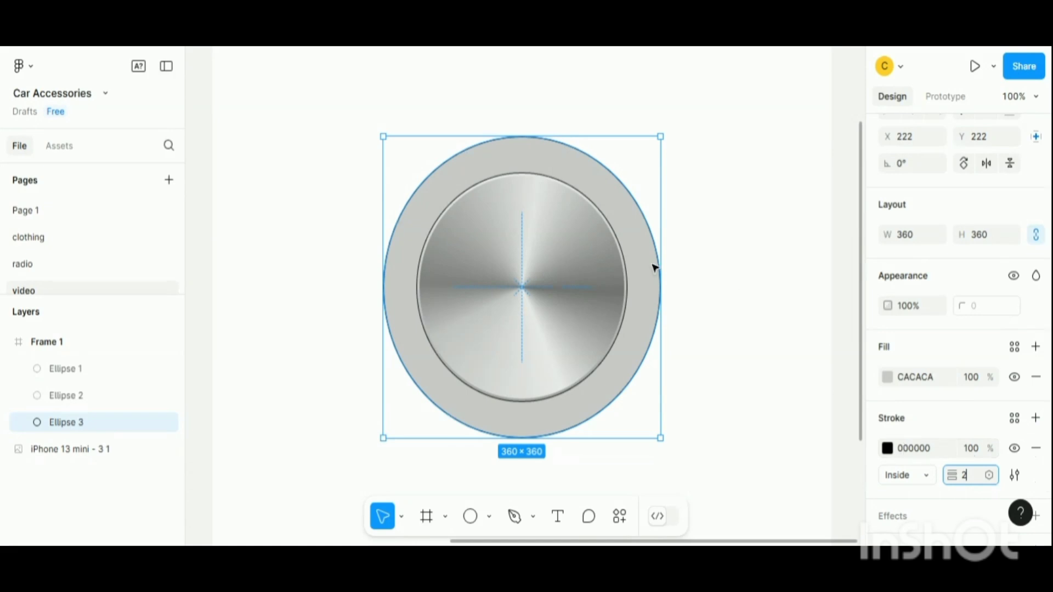
- Set the outer ellipse's fill to AFAFAF and its stroke color to CBCBCB
left_click(887, 377)
mouse_move(683, 167)
left_mouse_down()
mouse_move(672, 198)
mouse_move(693, 191)
mouse_move(645, 193)
mouse_move(634, 173)
left_mouse_up()
left_click(850, 72)
left_click(887, 449)
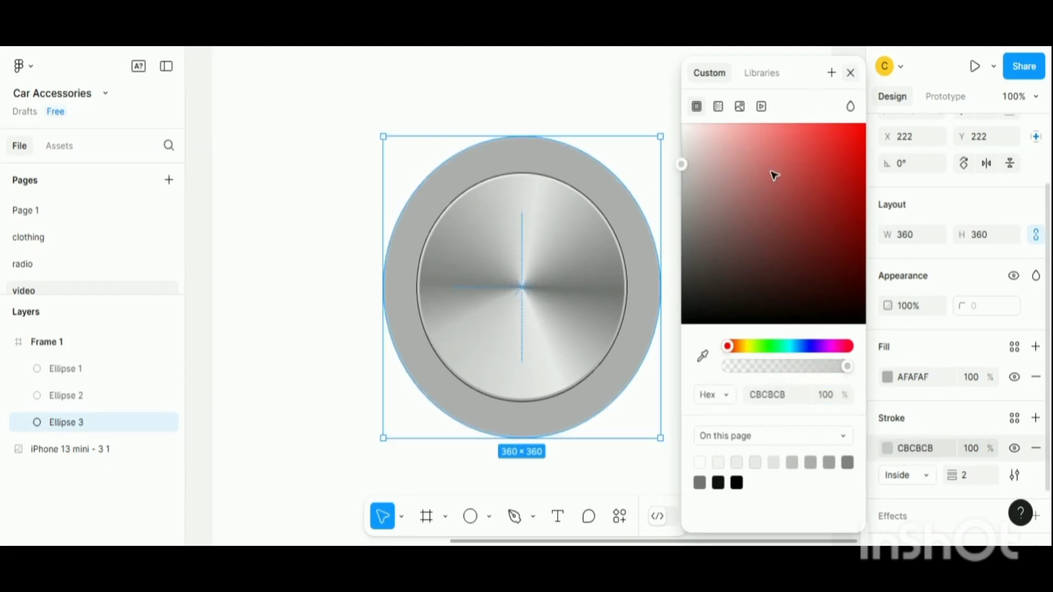
key("Escape")
left_click(742, 251)
key("minus")
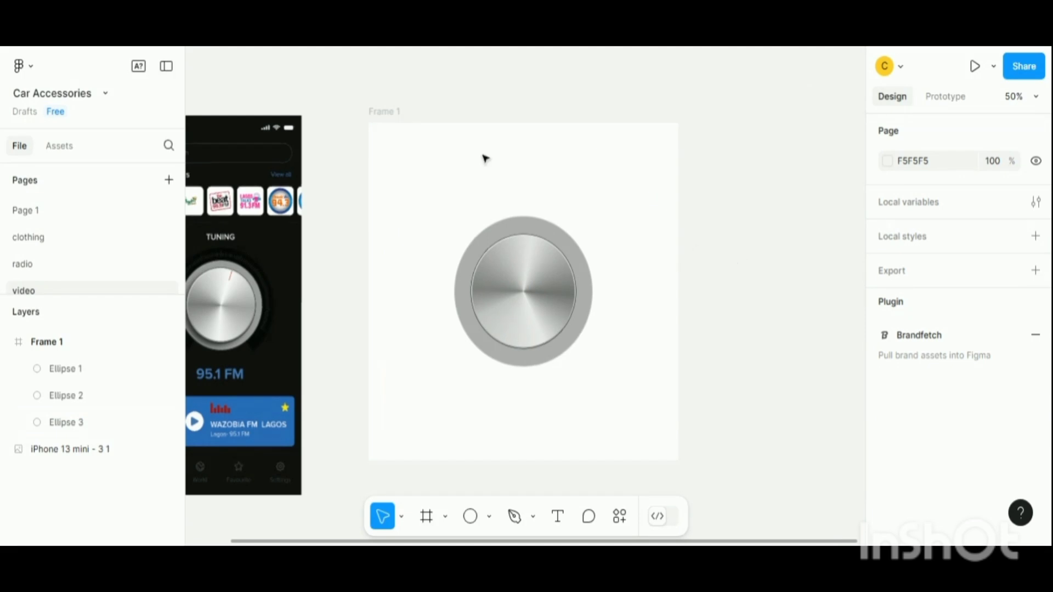
- Set the frame's background fill to near-black 030303
left_click(388, 113)
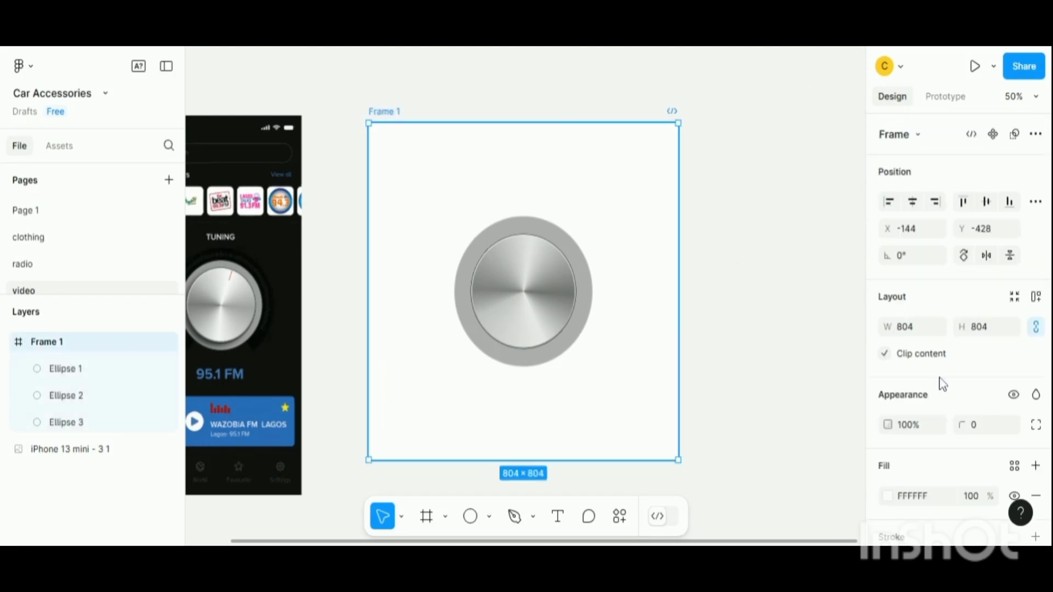
scroll(911, 411, "down", 3)
left_click(887, 329)
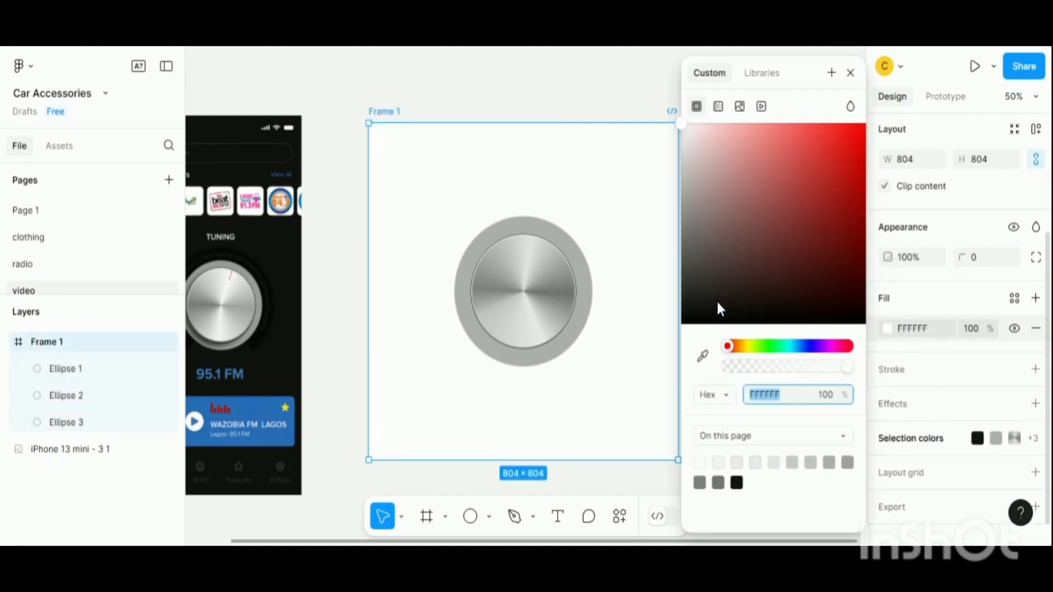
left_click_drag(719, 305, 683, 292)
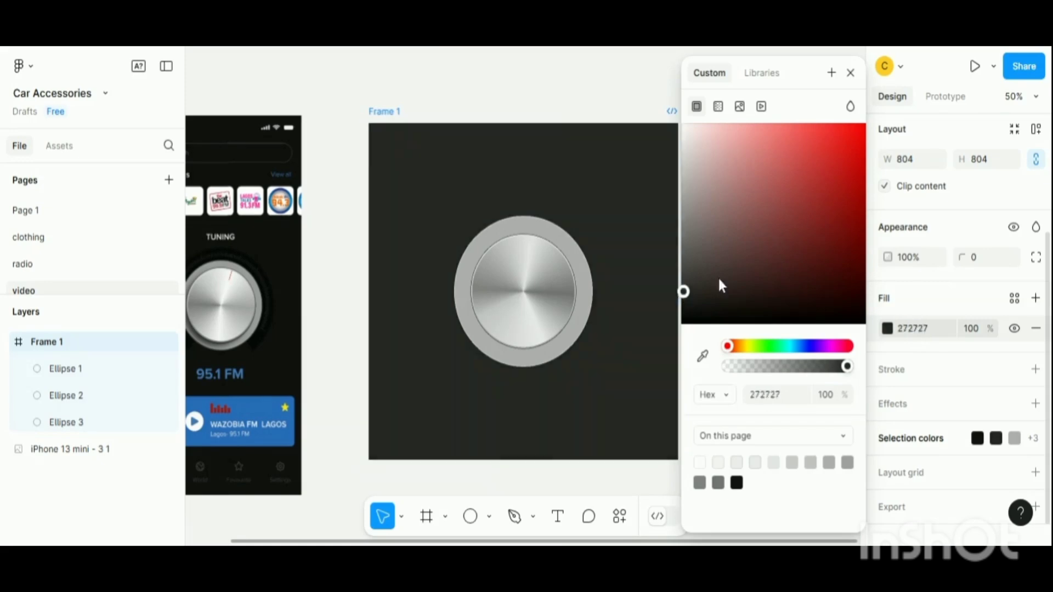
left_click(682, 305)
left_click(681, 321)
left_click(850, 72)
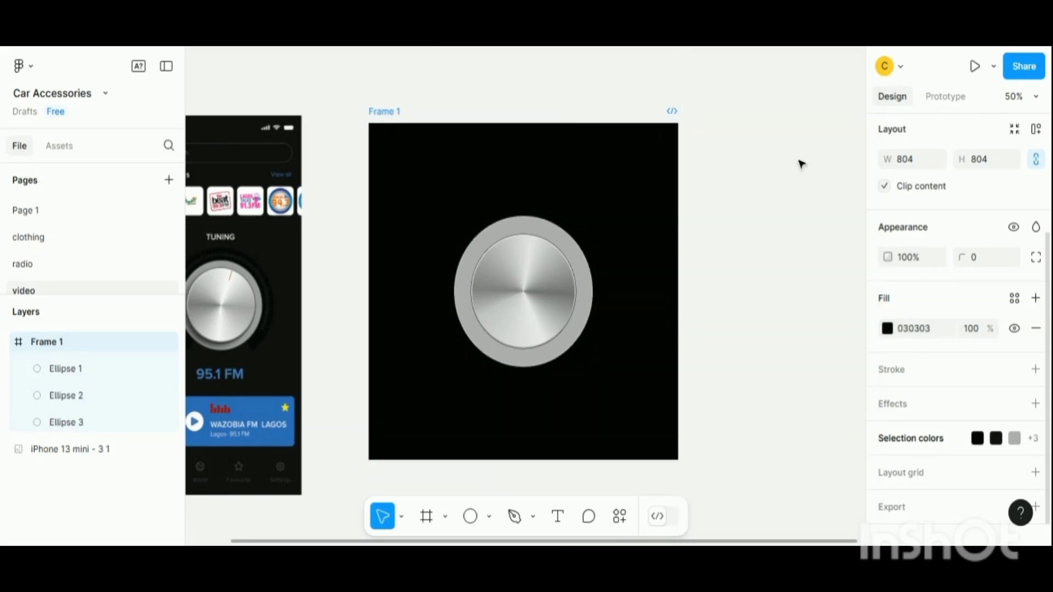
- Change the disc stroke gradient's first stop to E6E6E6 and shift its top handle slightly left
key("shift+0")
left_click(649, 332)
key("minus")
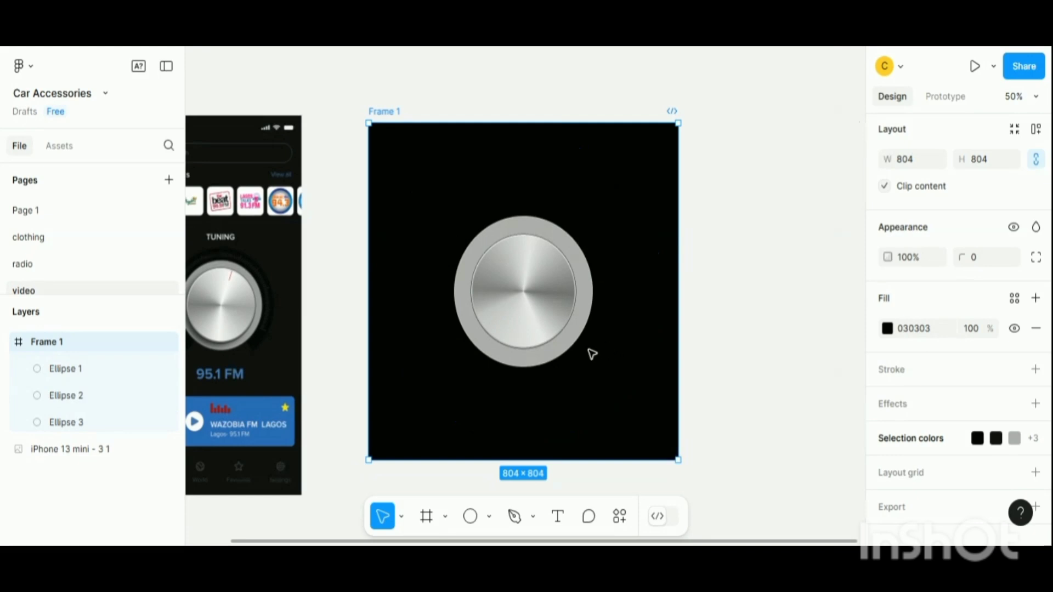
key("shift+0")
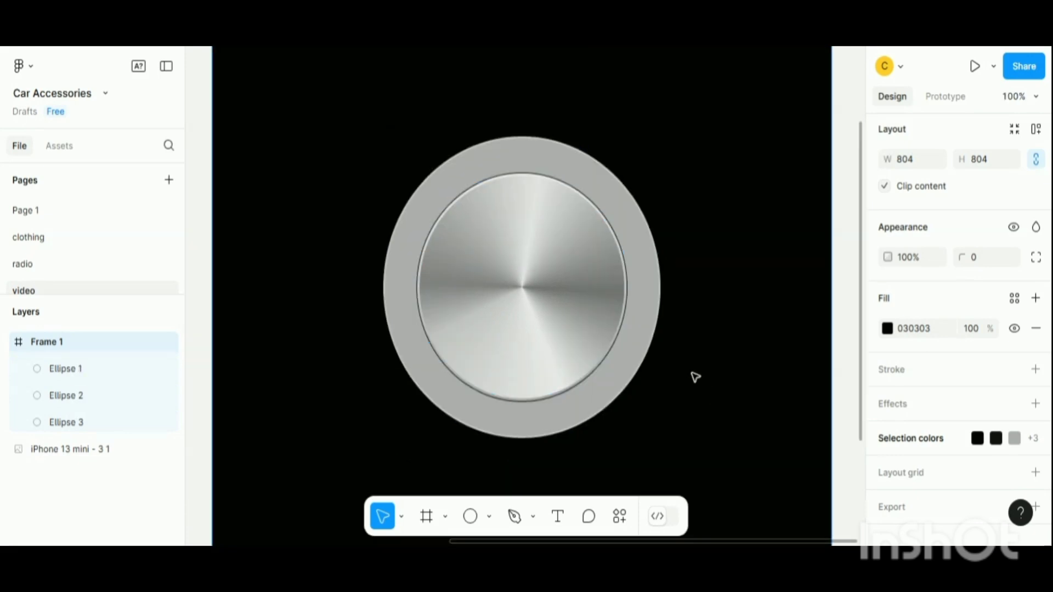
left_click(623, 322)
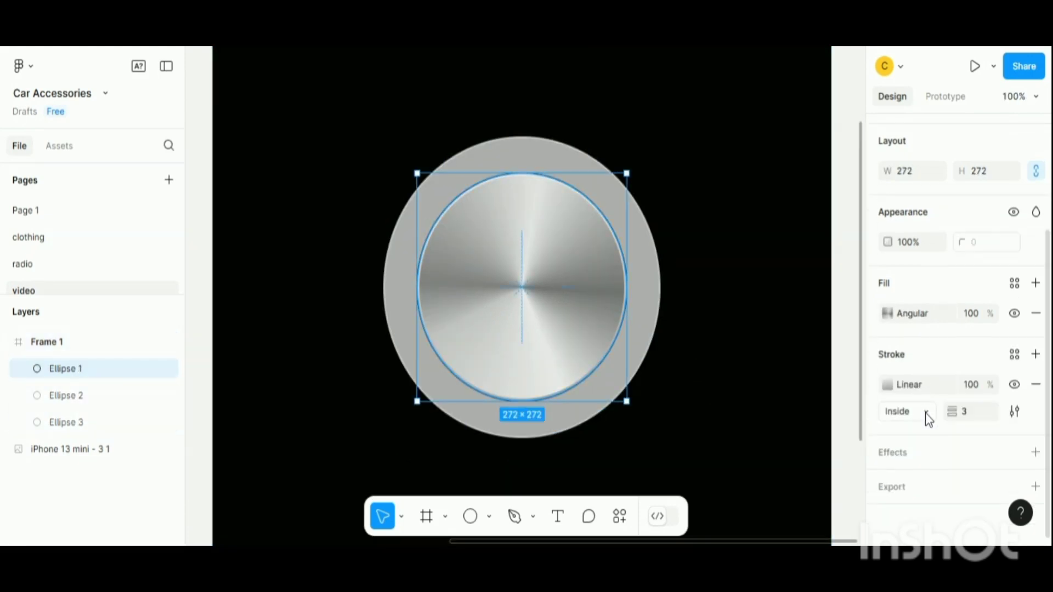
left_click(887, 386)
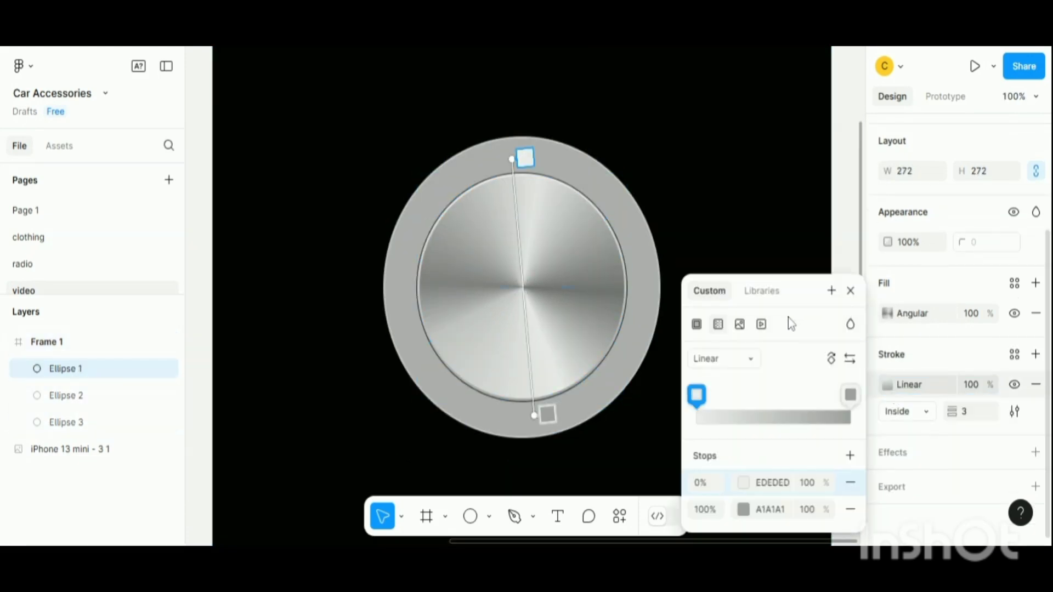
left_click(851, 291)
left_click(889, 384)
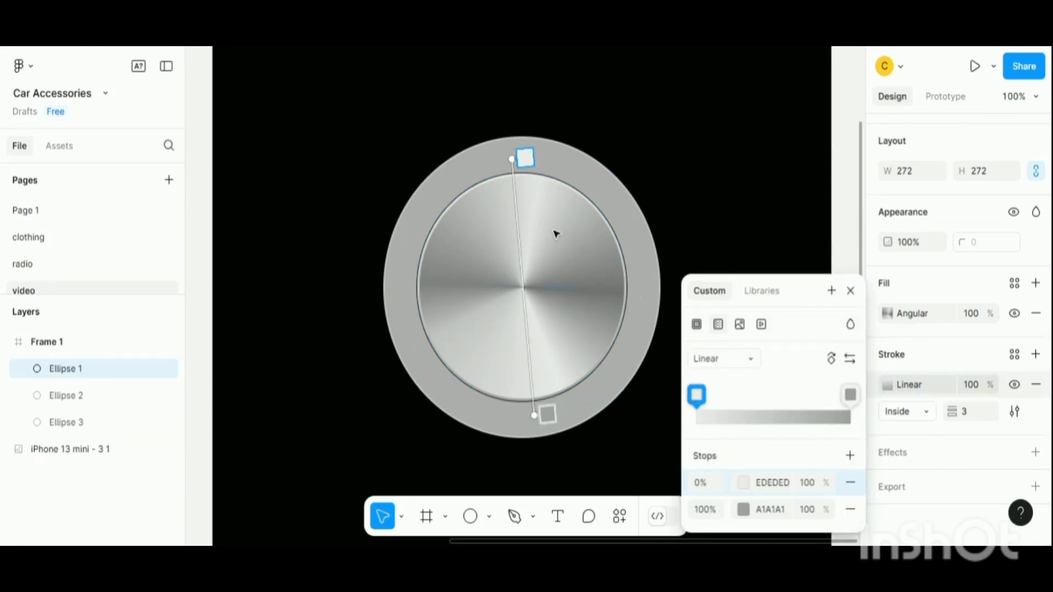
left_click(743, 483)
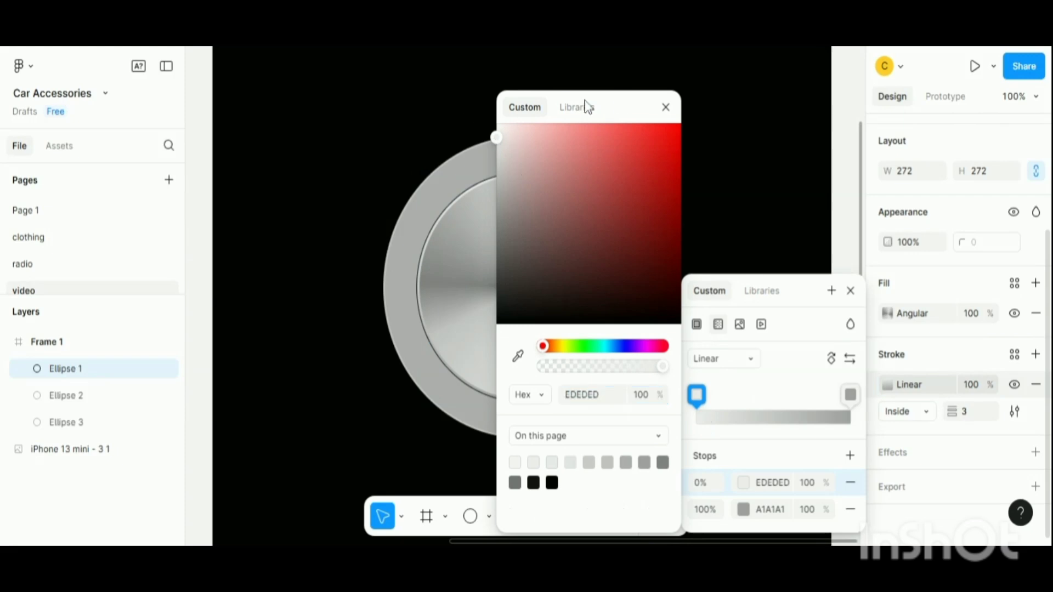
left_click_drag(585, 104, 283, 154)
left_click_drag(222, 174, 218, 182)
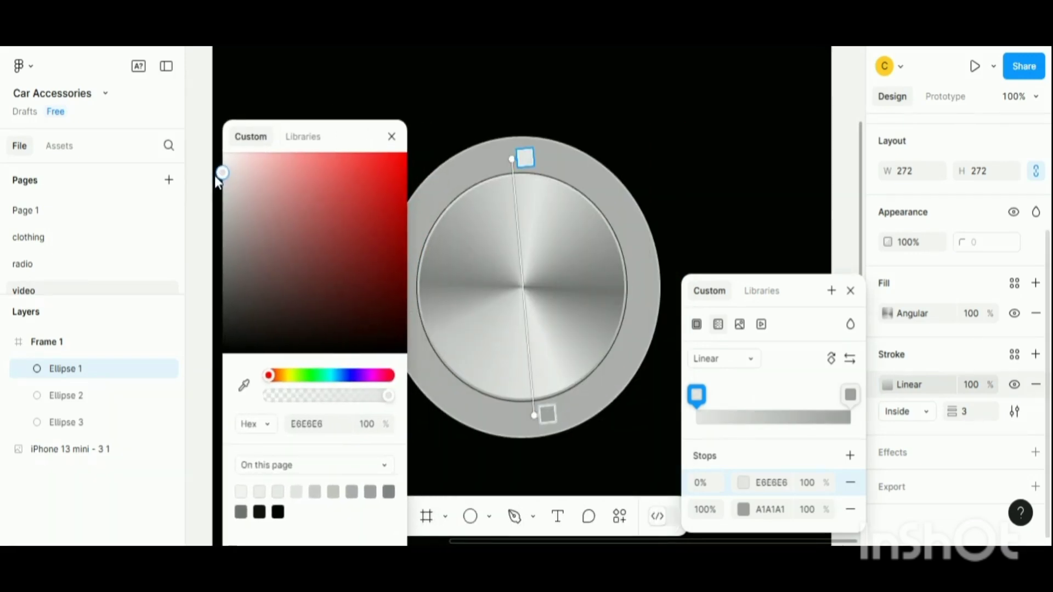
left_click(390, 137)
left_click_drag(512, 159, 485, 157)
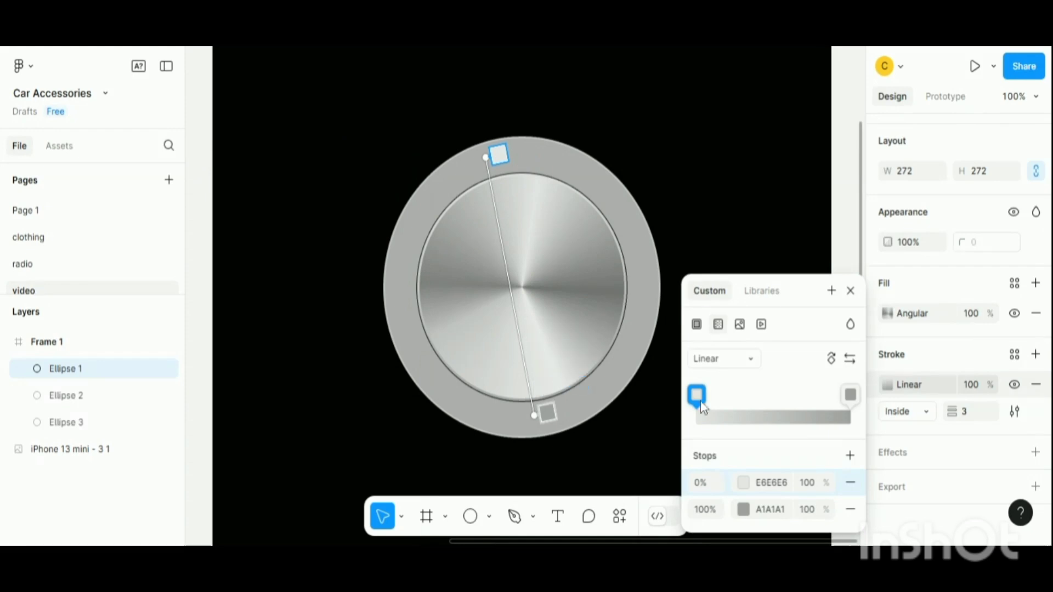
left_click(851, 291)
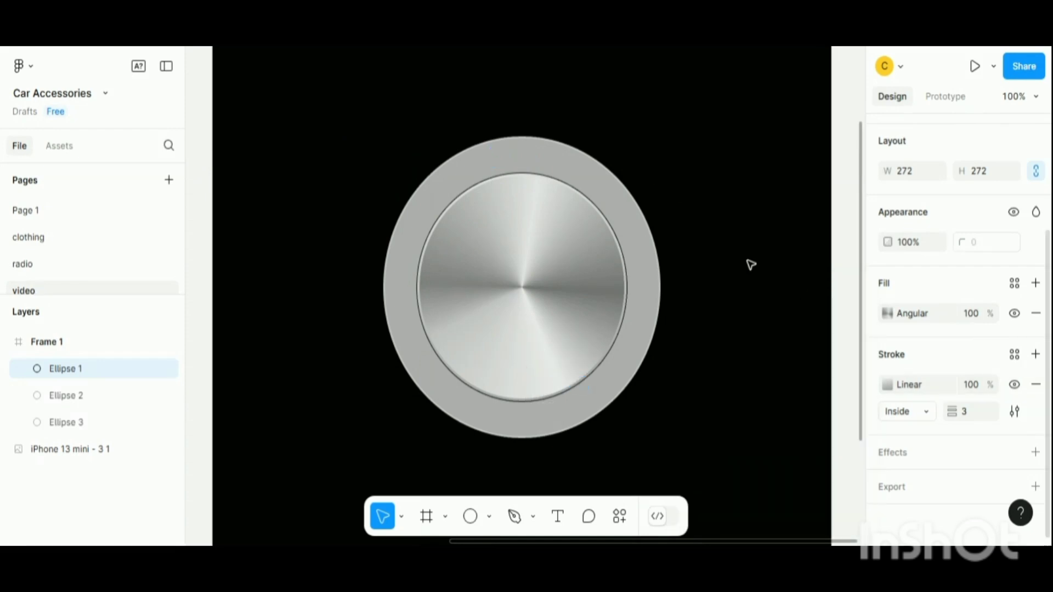
- Duplicate the inner metallic disc
left_click(752, 265)
key("ctrl+minus")
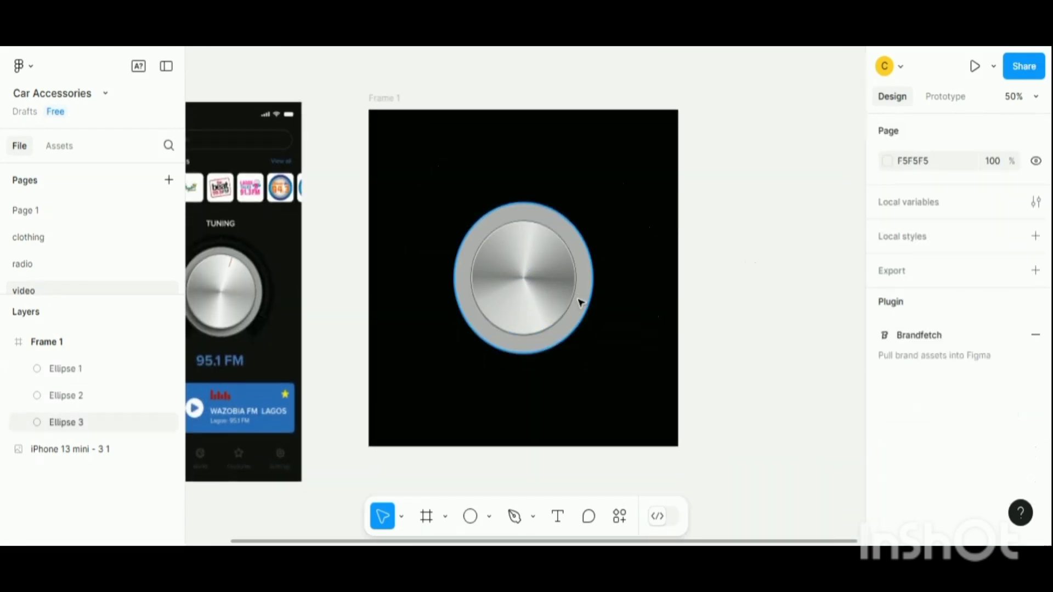
left_click(543, 301)
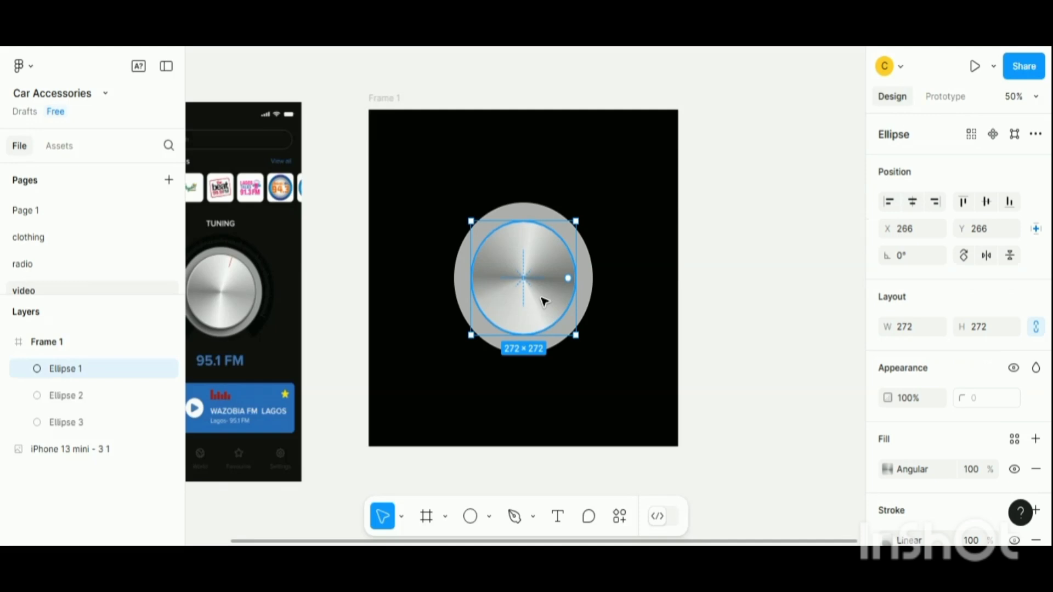
key("ctrl+d")
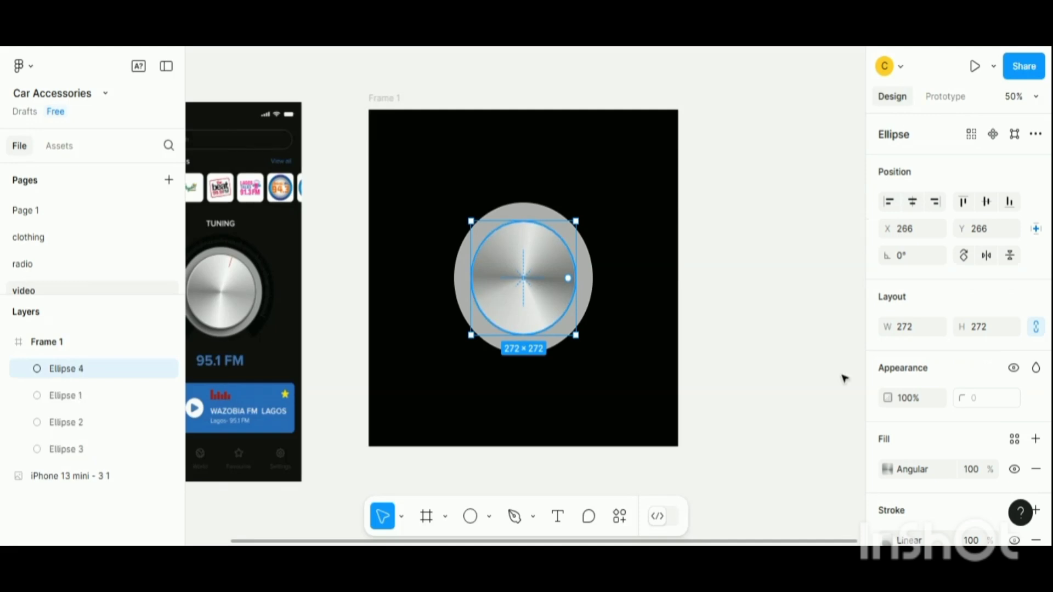
- Give the duplicate disc a solid 404040 fill and place it beneath the original disc in the layer order
scroll(935, 457, "down", 3)
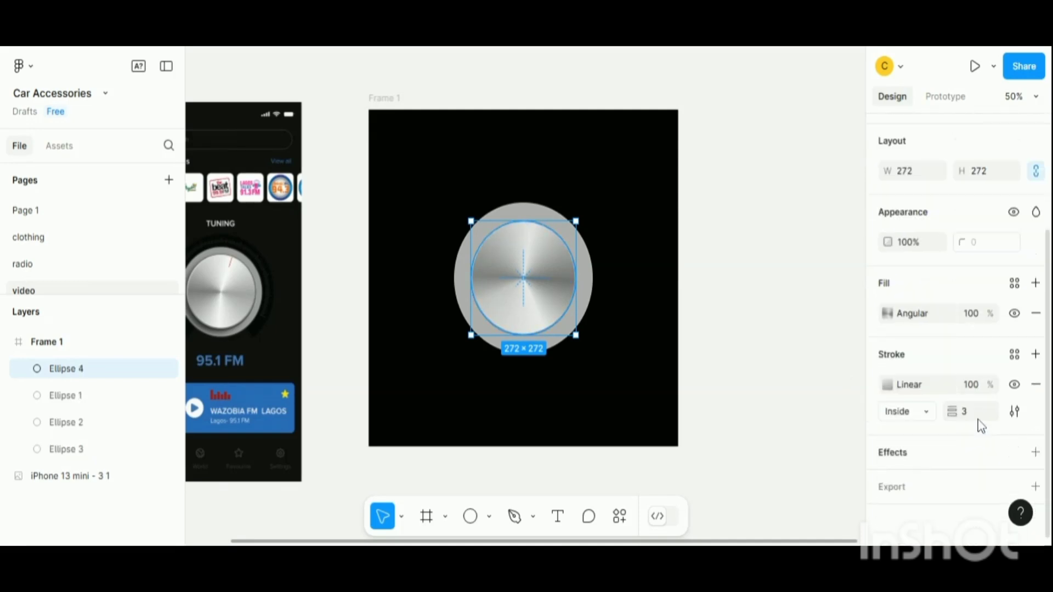
left_click(1036, 314)
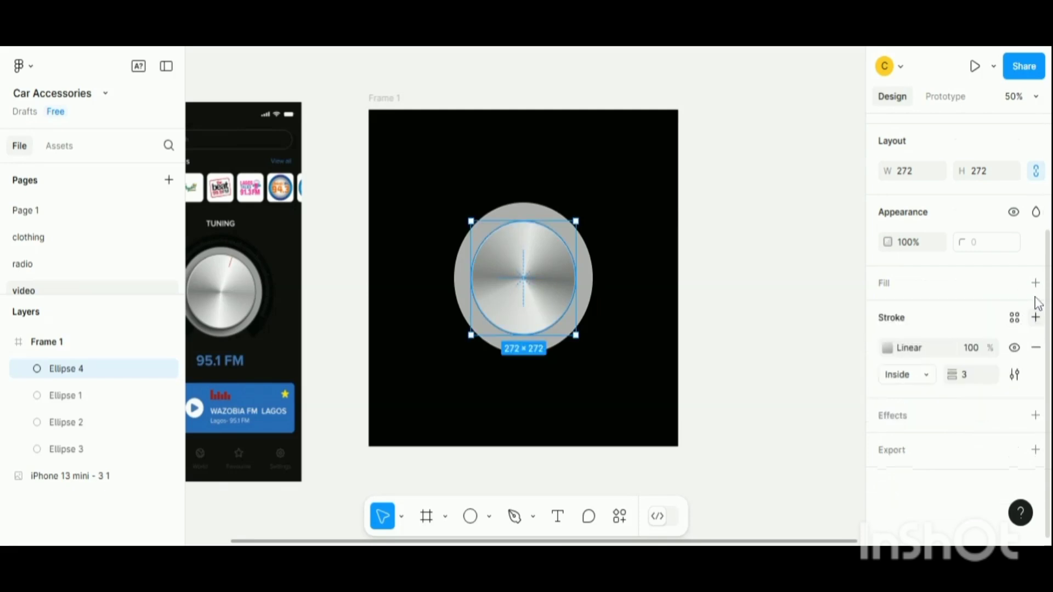
left_click(1035, 283)
left_click(888, 313)
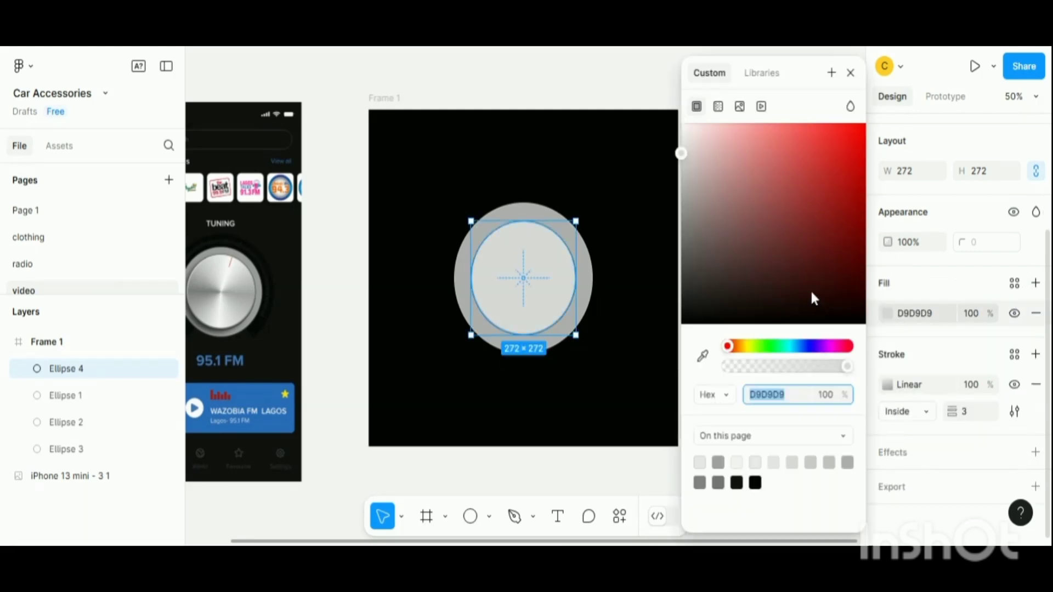
left_click_drag(58, 373, 65, 408)
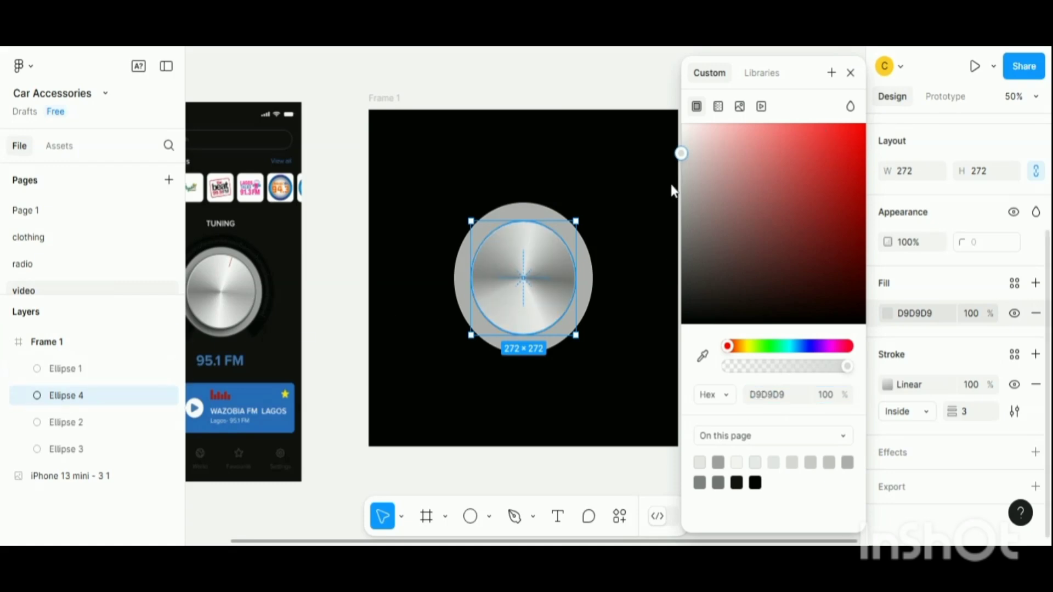
left_click_drag(680, 154, 669, 274)
left_click(850, 73)
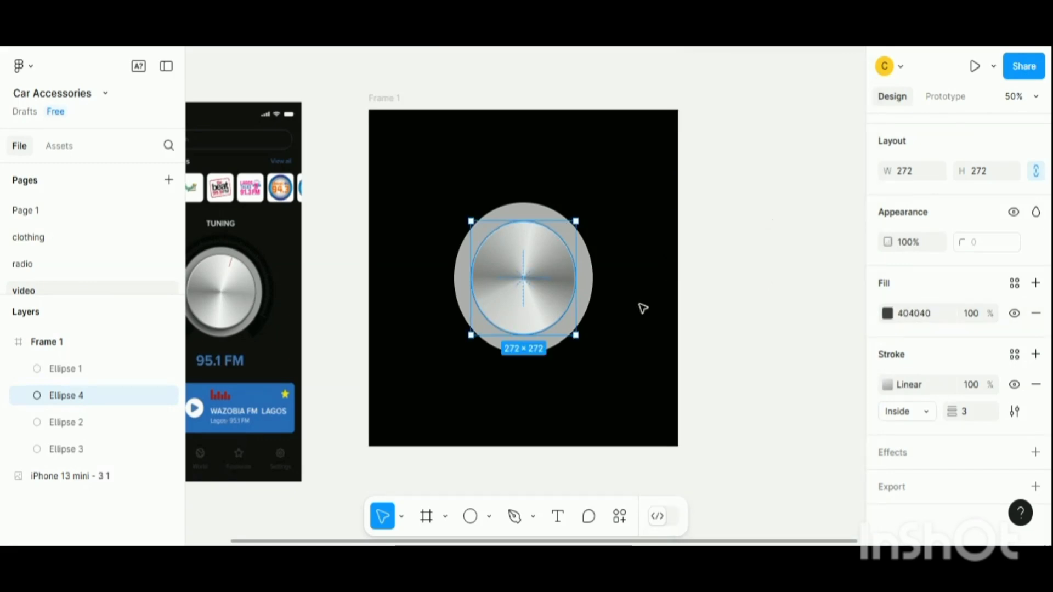
- Nudge the duplicate disc slightly left and down to offset it behind the original
key("Down")
key("Down")
key("Down")
key("Down")
key("Down")
key("Left")
key("Left")
key("Left")
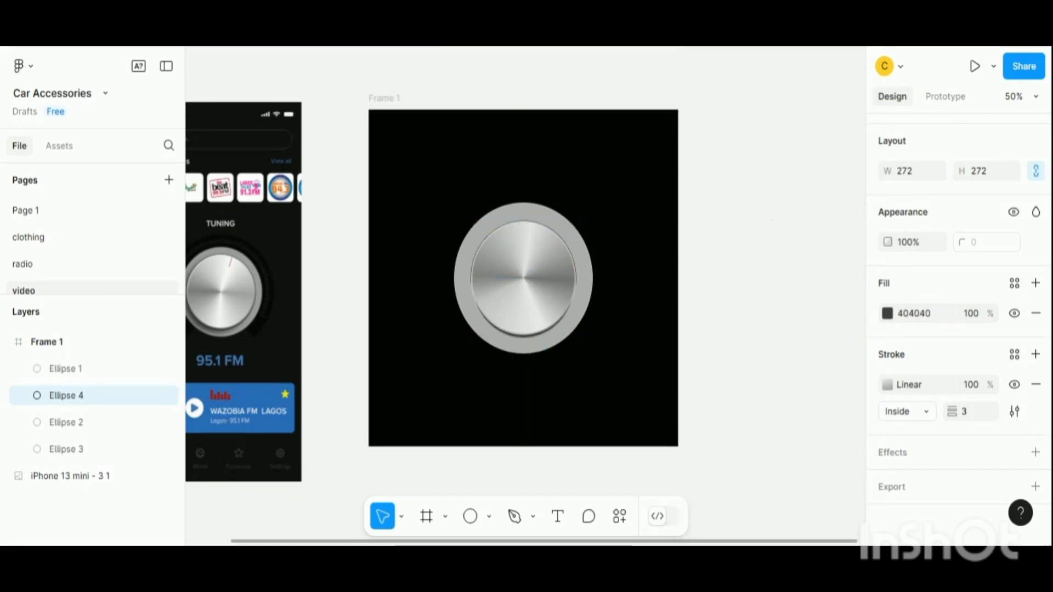
key("Left")
key("Left")
key("Left")
key("Left")
key("Left")
key("Left")
key("Left")
key("Left")
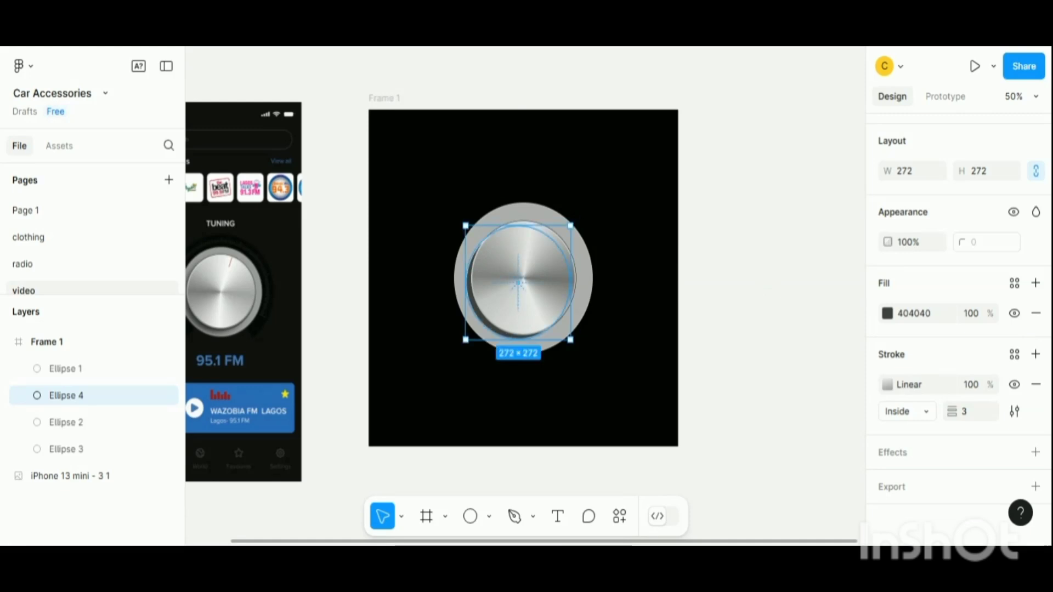
key("Right")
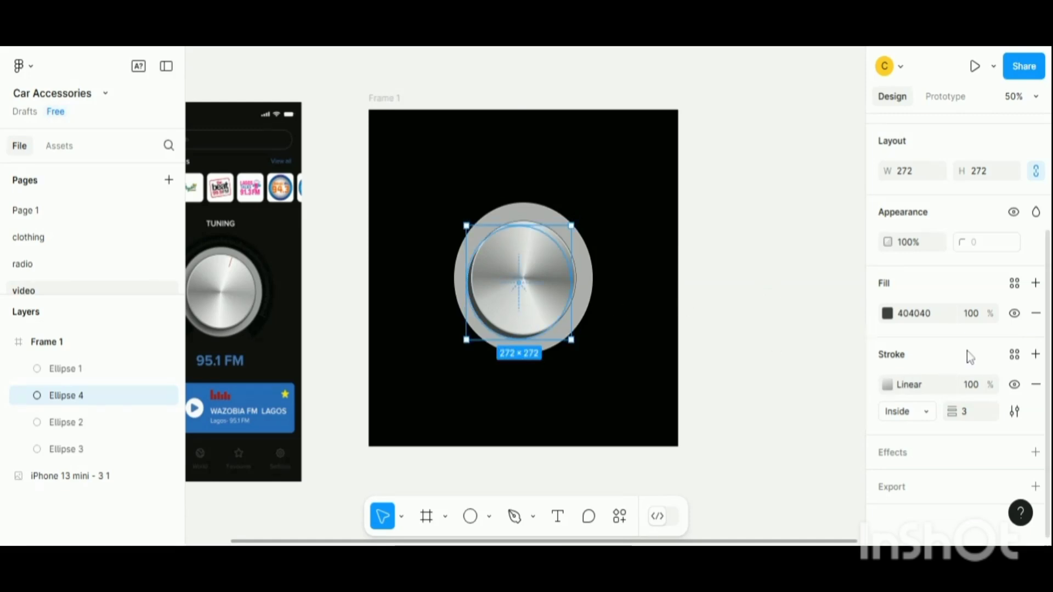
- Remove the duplicate's stroke and add a Layer blur effect with blur 40
left_click(1036, 384)
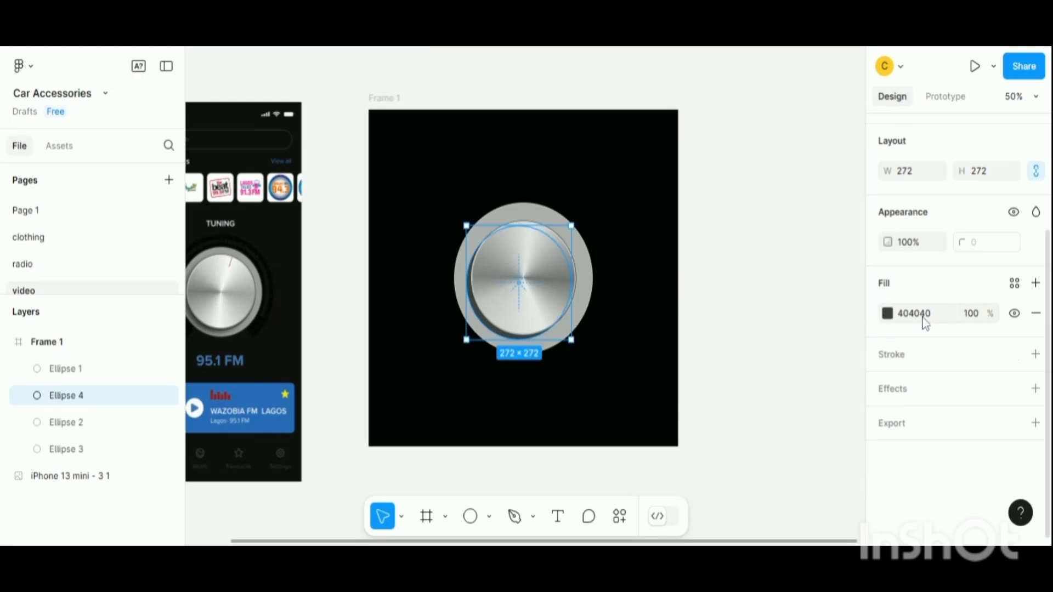
left_click(1035, 388)
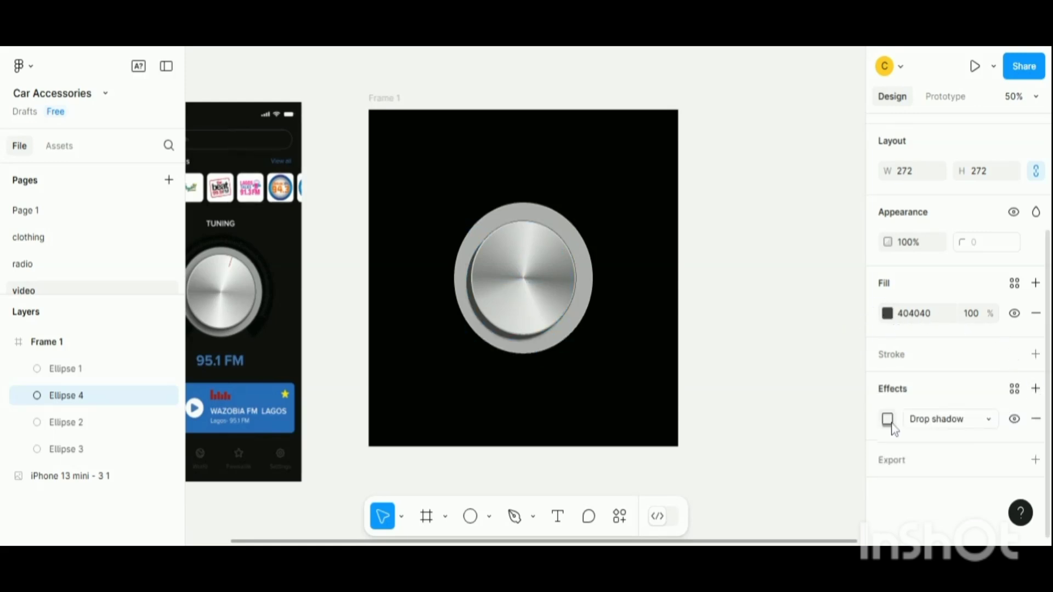
left_click(937, 426)
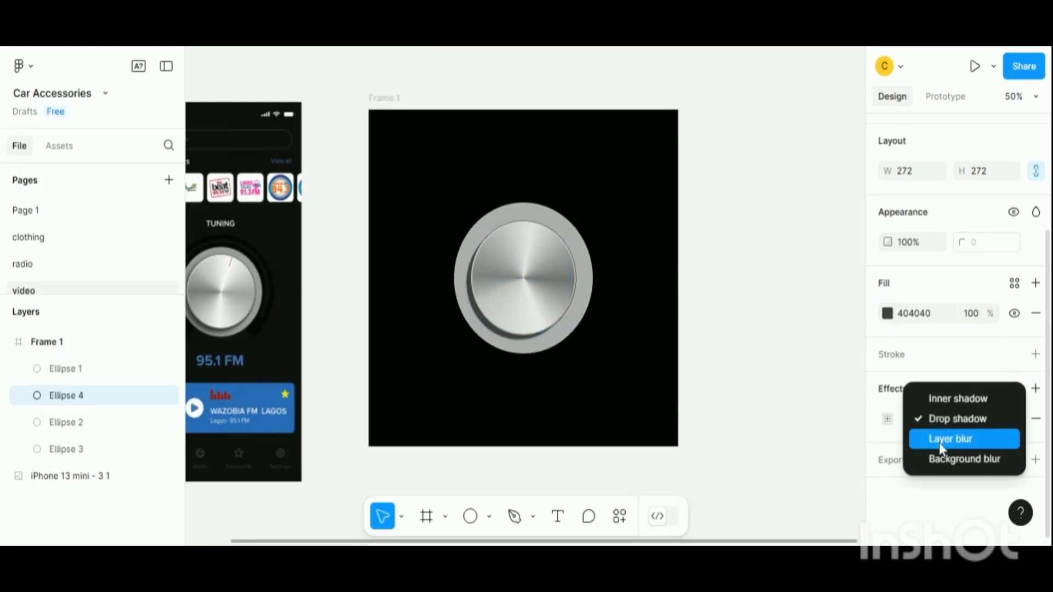
left_click(939, 443)
left_click(887, 419)
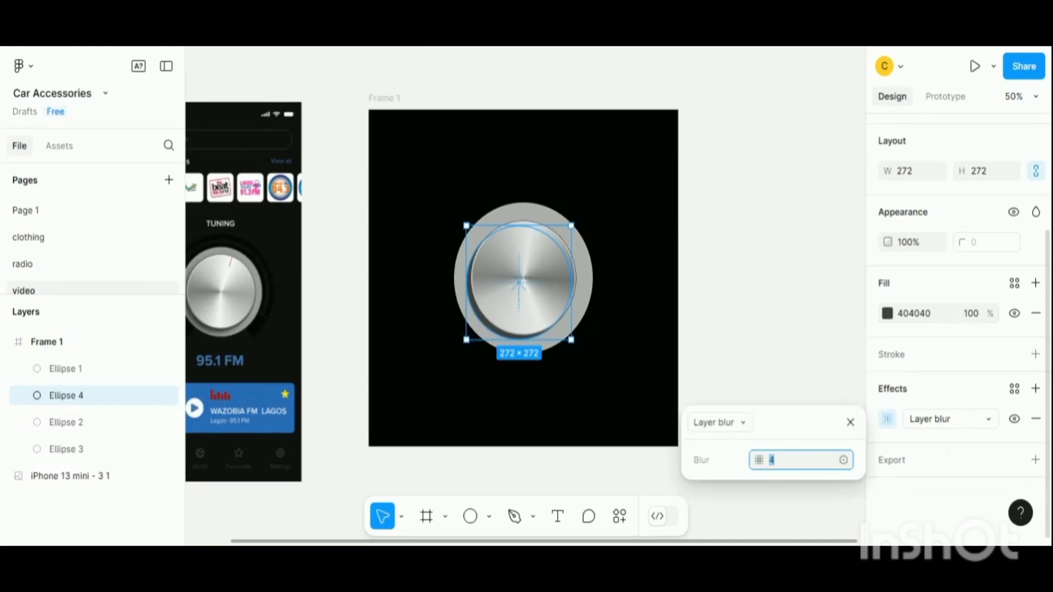
type("40")
key("Return")
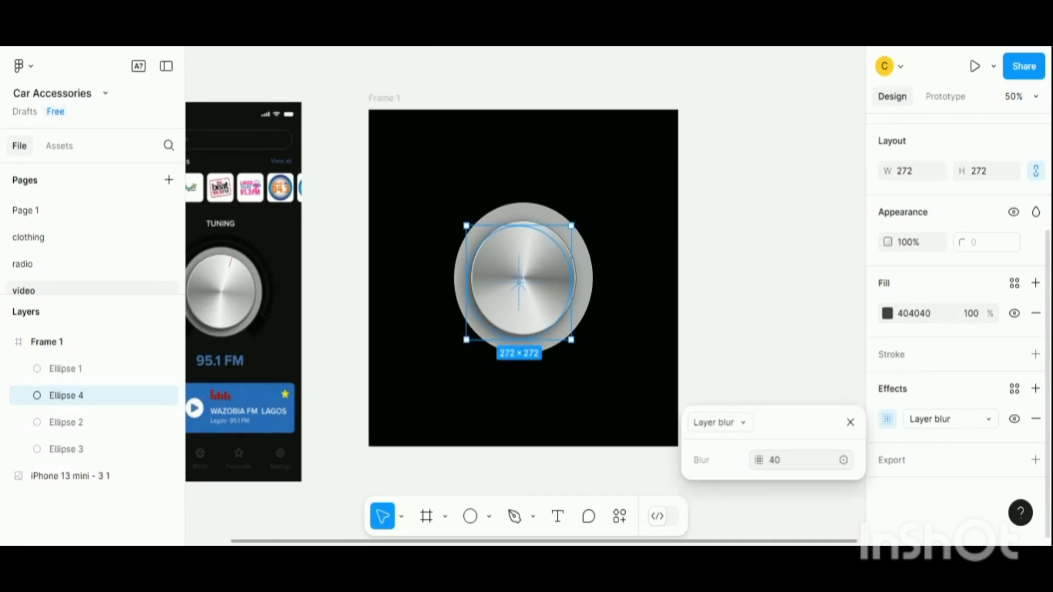
left_click(851, 423)
left_click(771, 362)
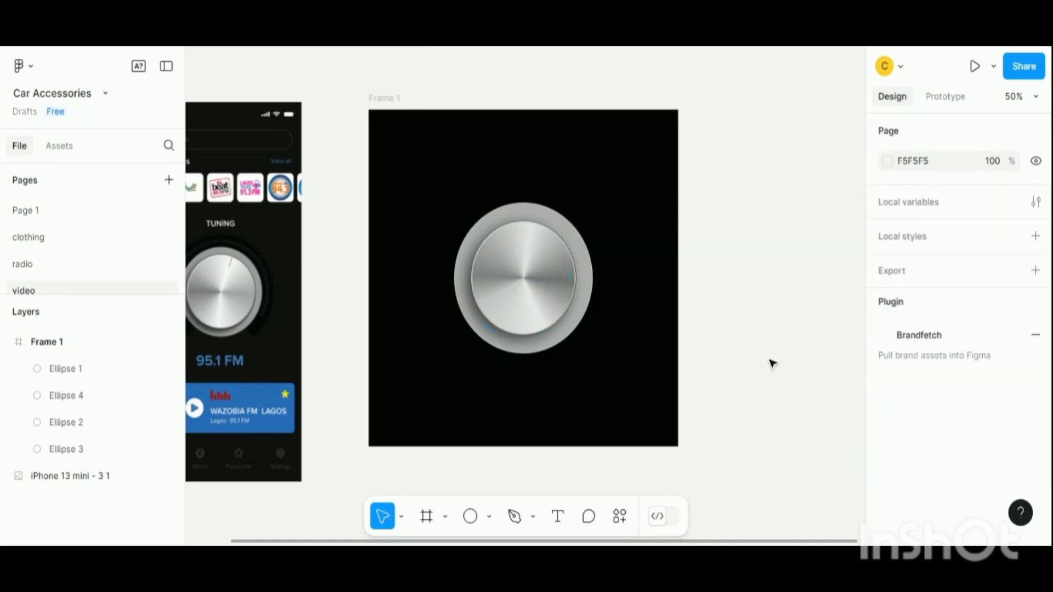
- Set the duplicate disc's fill opacity to 80%
left_click(531, 342)
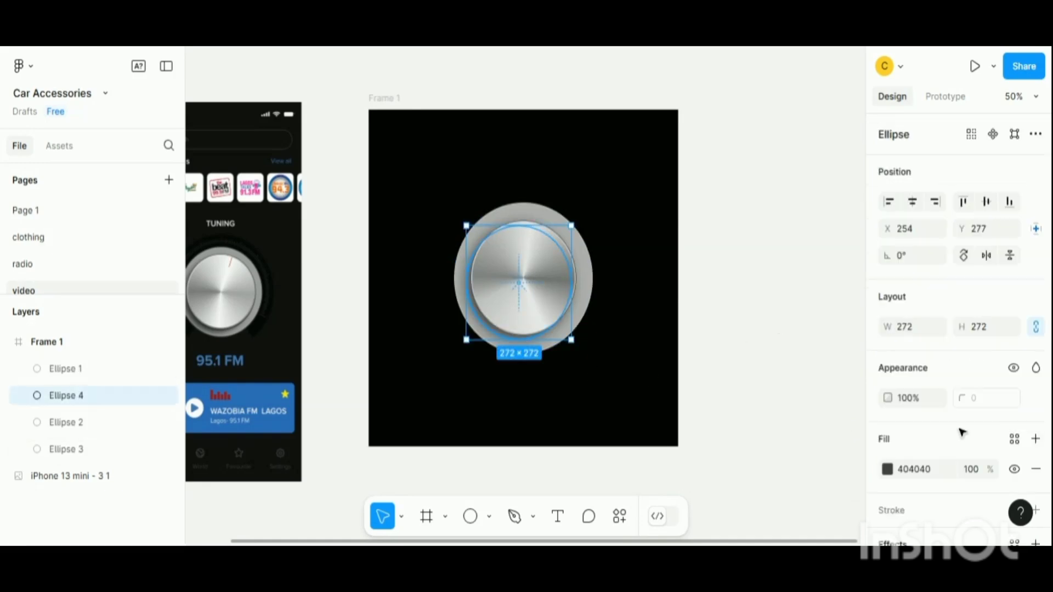
scroll(973, 436, "down", 3)
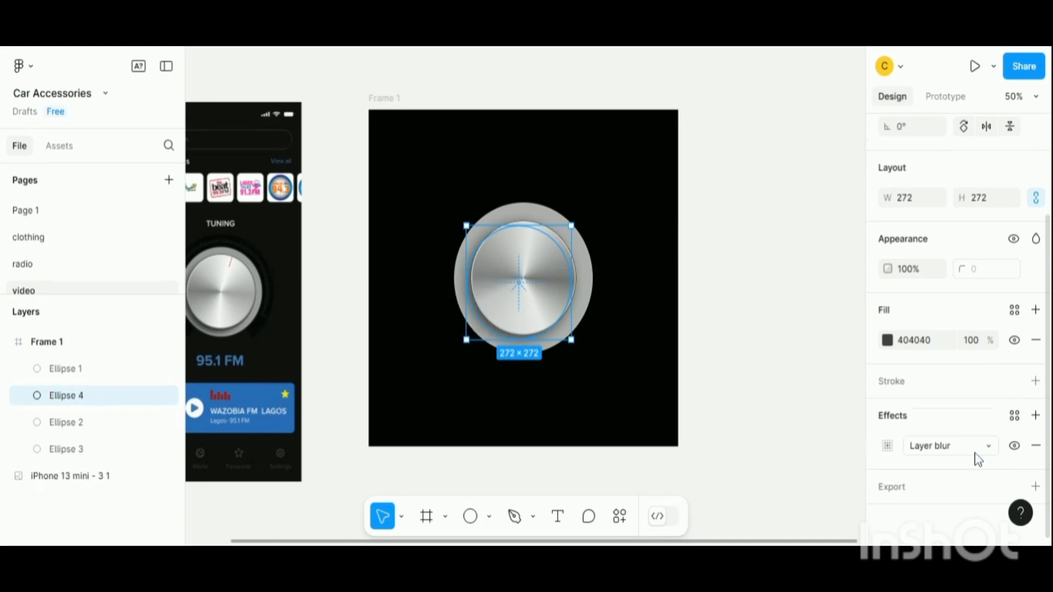
left_click(978, 346)
type("90")
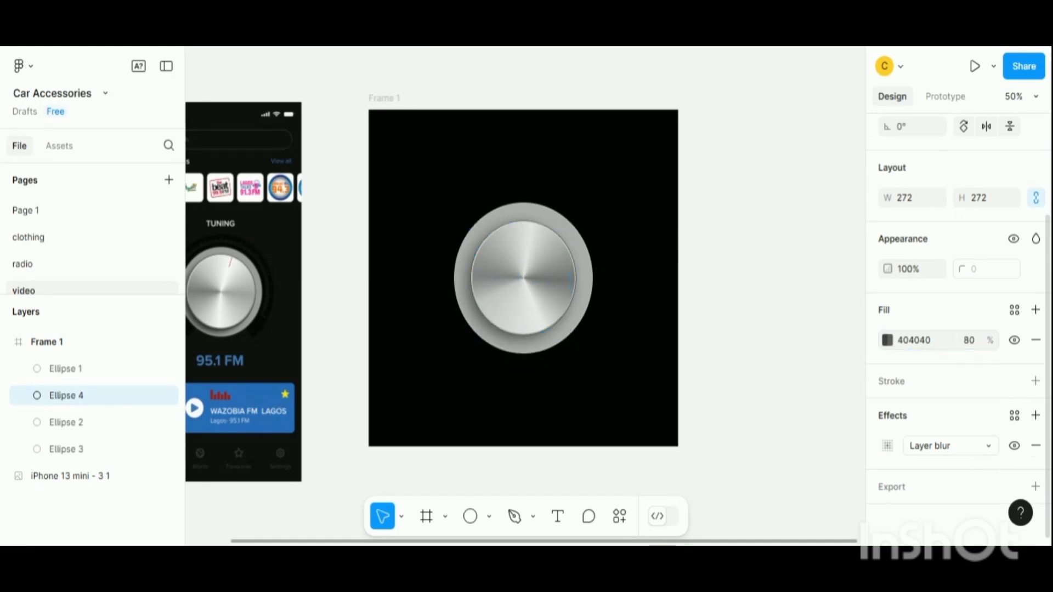
left_click(780, 347)
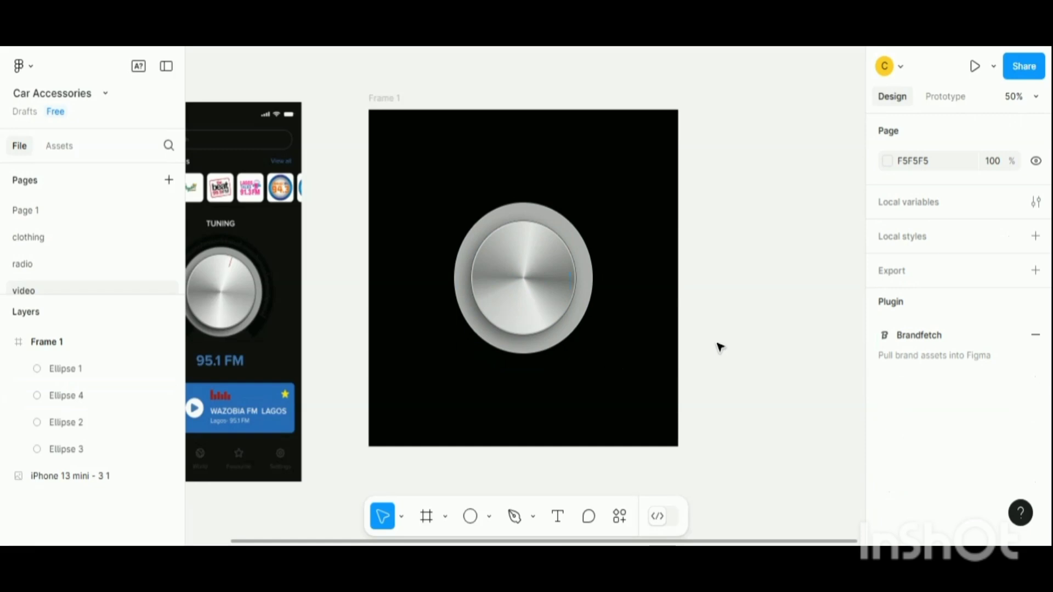
key("ctrl+minus")
key("ctrl+plus")
key("ctrl+plus")
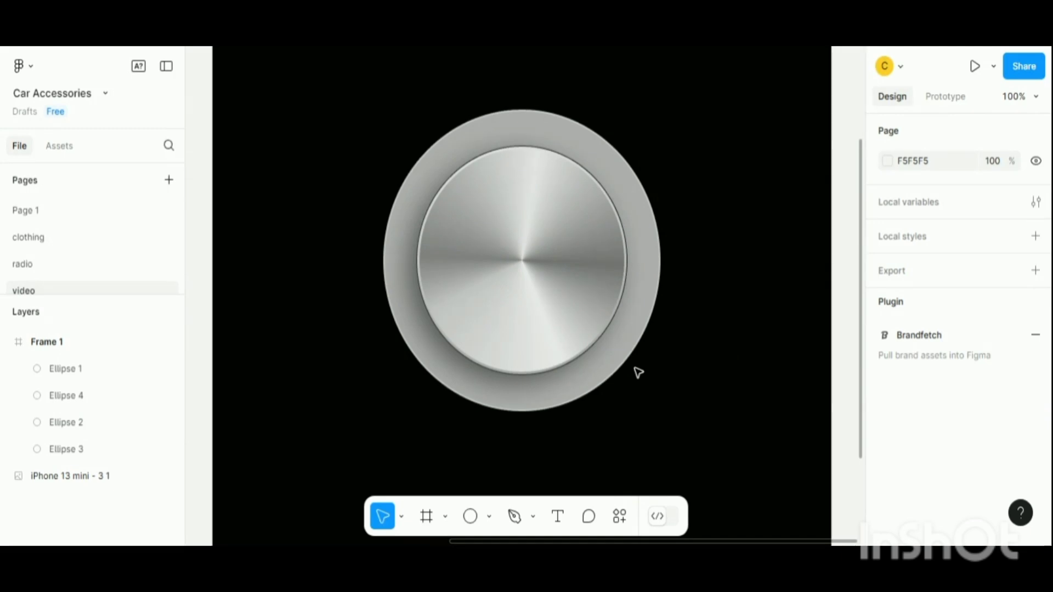
- Duplicate the outer grey disc and scale the copy up to 424 × 424 around its centre
key("ctrl+minus")
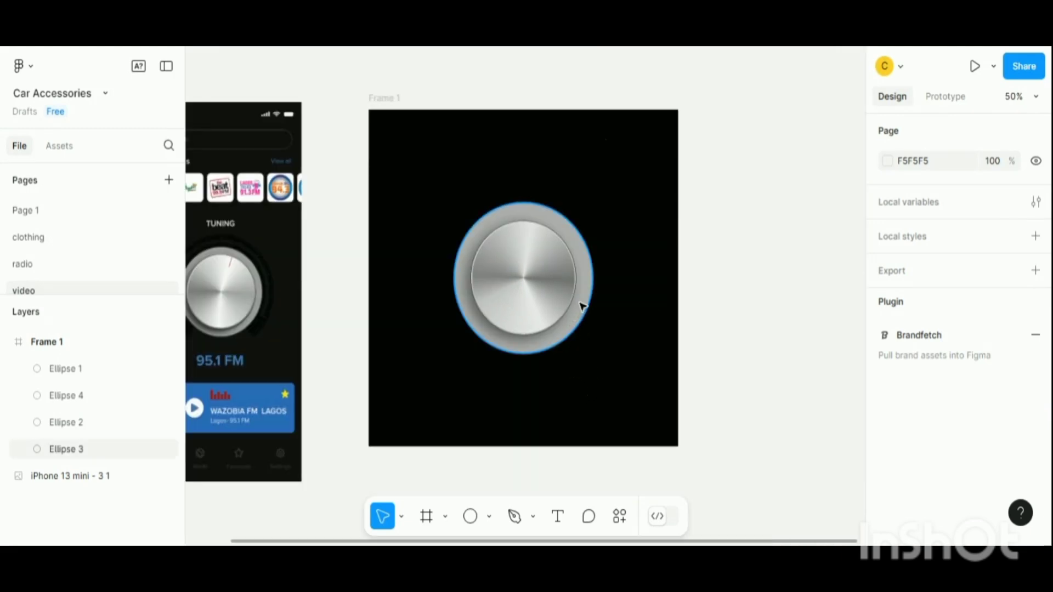
left_click(593, 281)
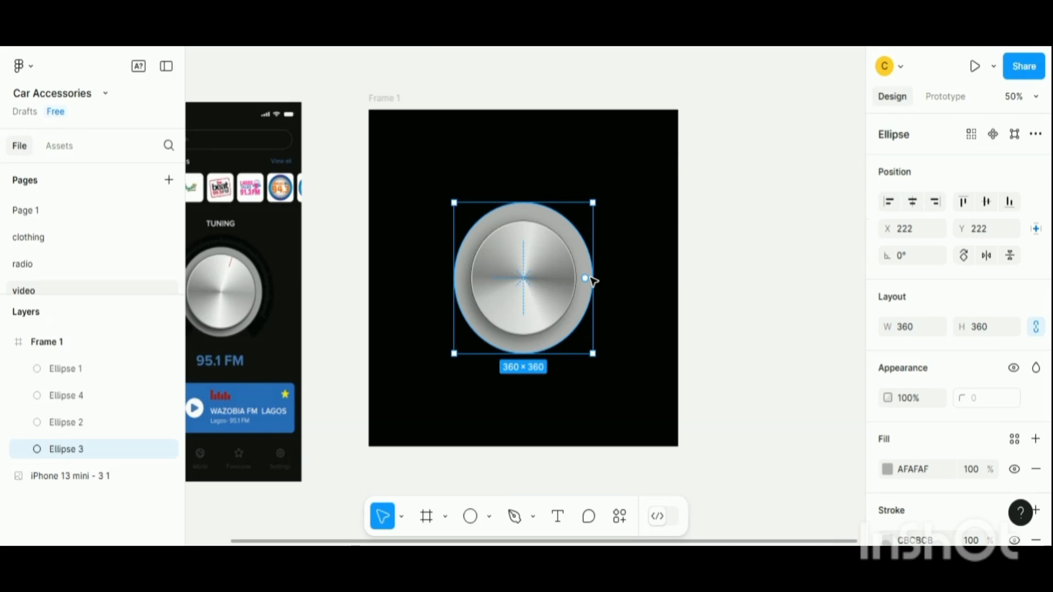
key("ctrl+d")
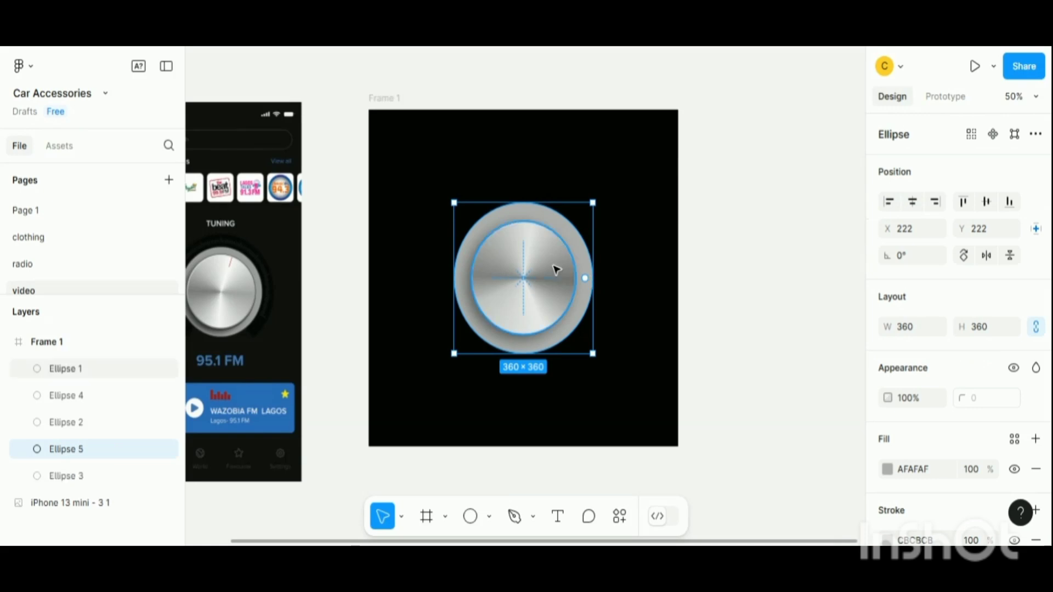
key("k")
mouse_move(546, 201)
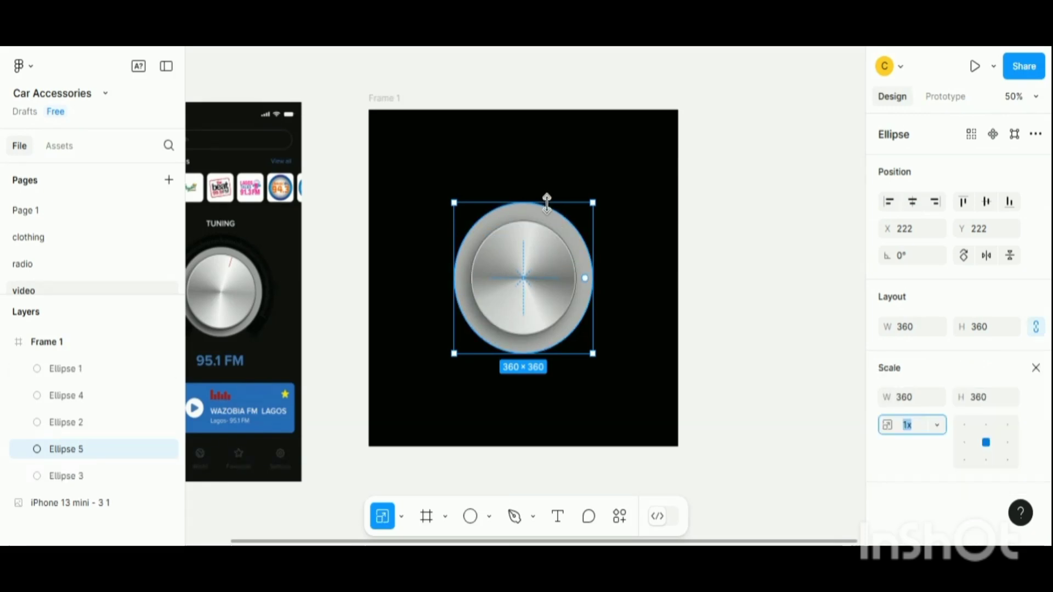
left_click_drag(546, 201, 546, 184)
key("ctrl+z")
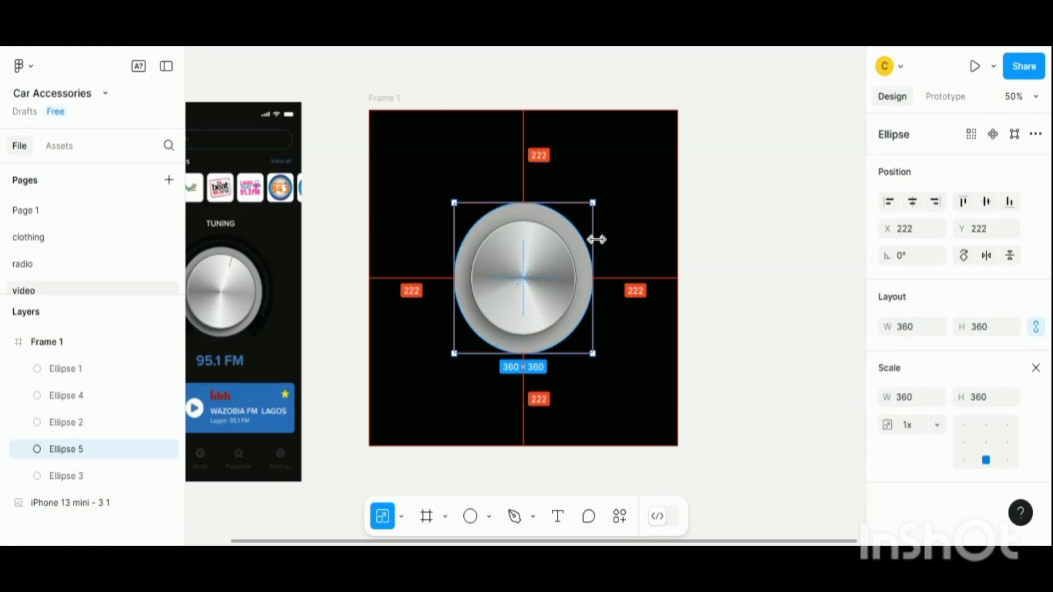
left_click_drag(596, 237, 606, 240)
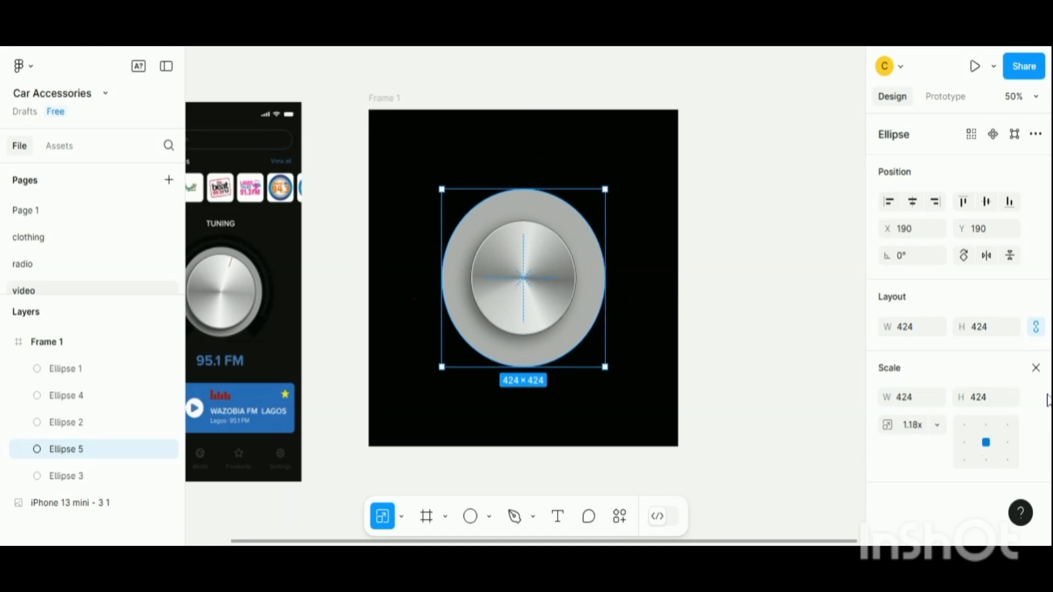
- Fill the enlarged copy solid 000000 and send it to the back behind the other discs
left_click(1037, 370)
left_click(888, 470)
left_click_drag(689, 298, 661, 290)
right_click(568, 294)
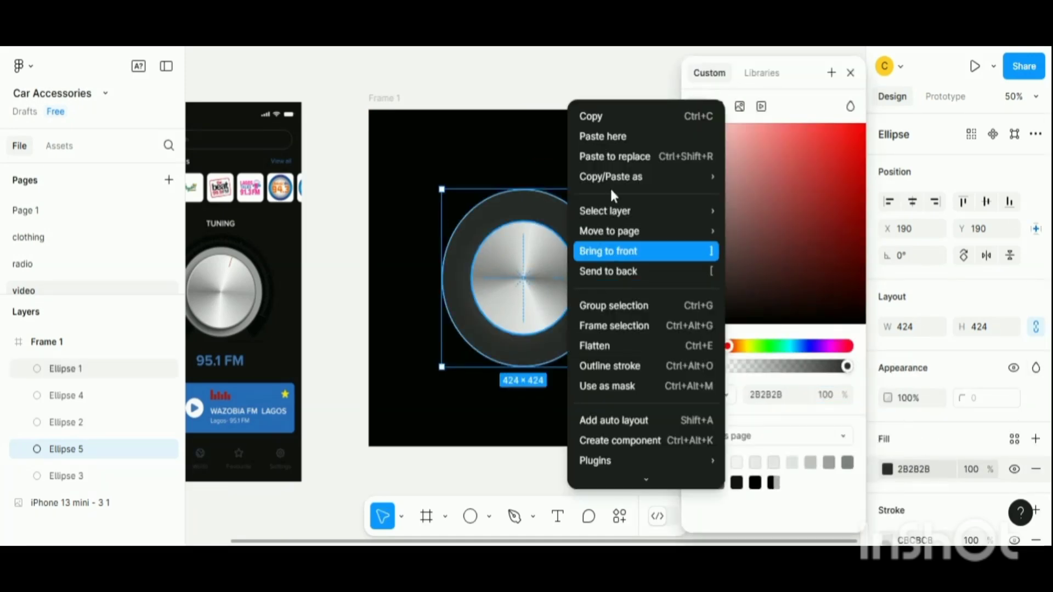
left_click(606, 272)
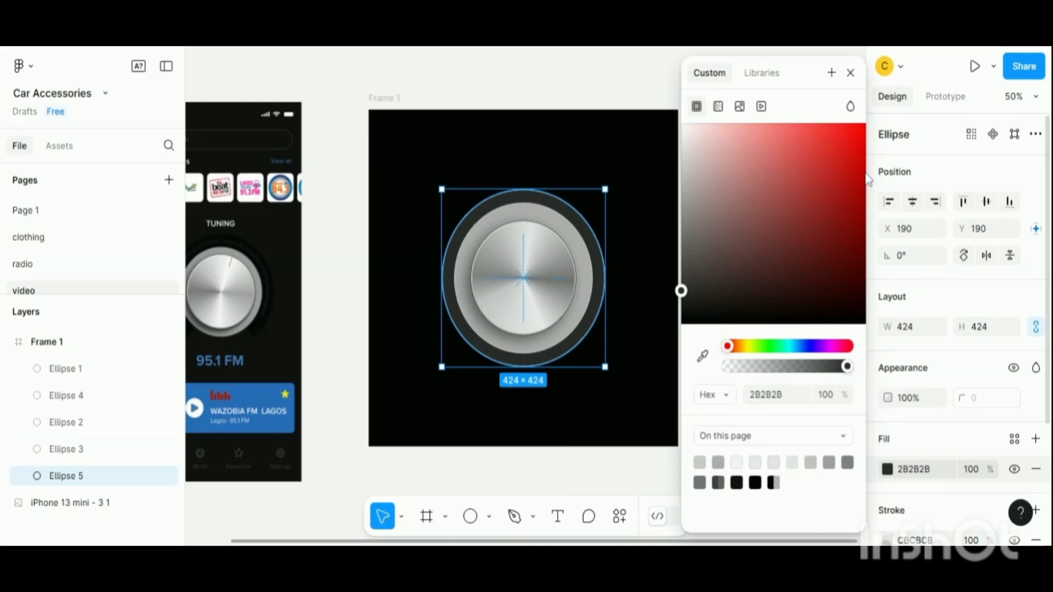
left_click_drag(682, 294, 664, 336)
left_click(850, 73)
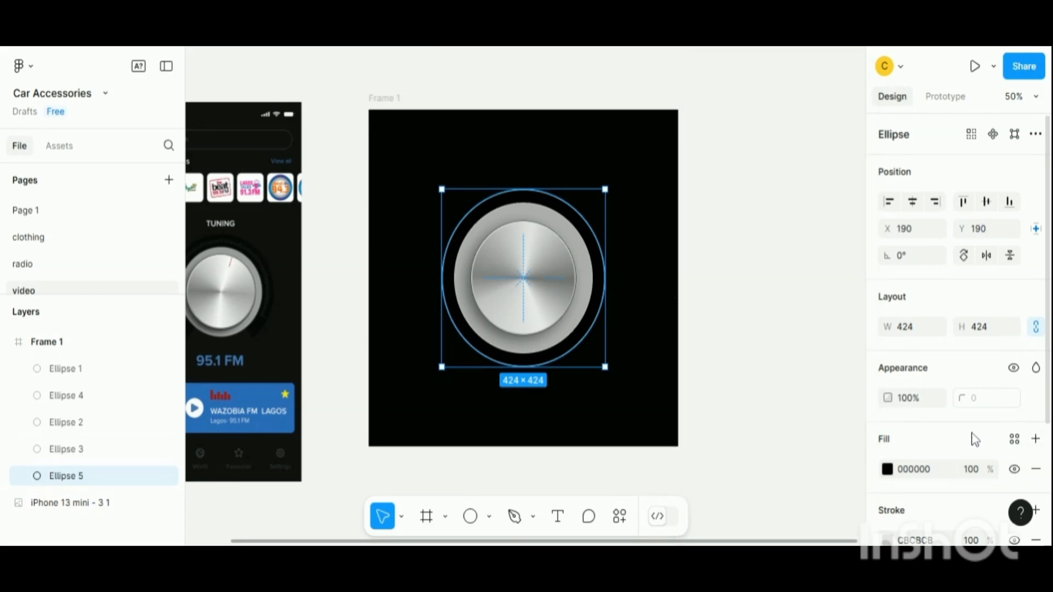
- Remove the black back disc's stroke
scroll(971, 437, "down", 3)
left_click(1035, 383)
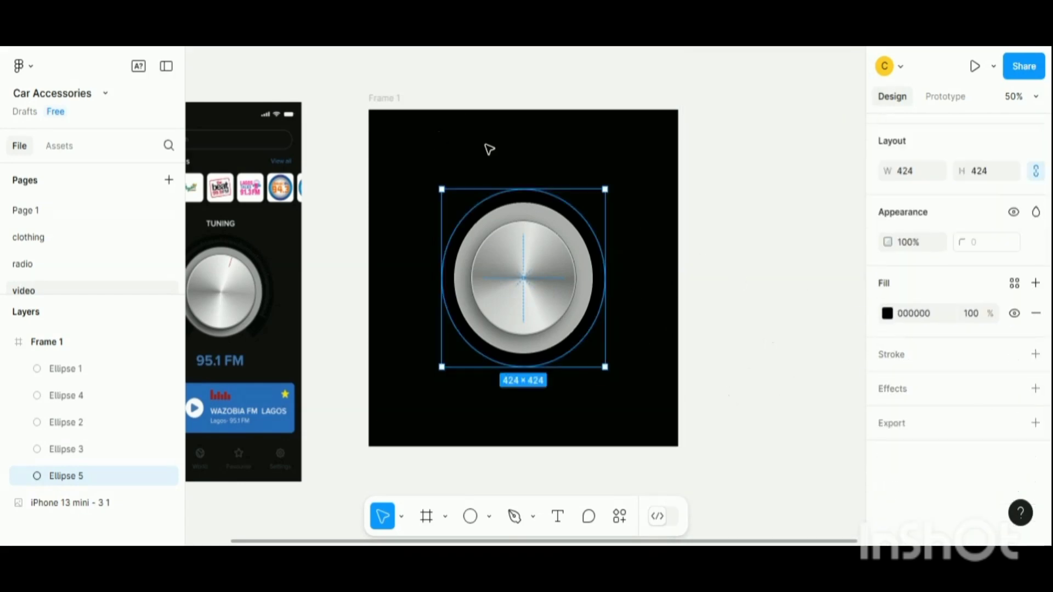
- Change the frame's background fill to 181818
left_click(650, 160)
left_click(399, 101)
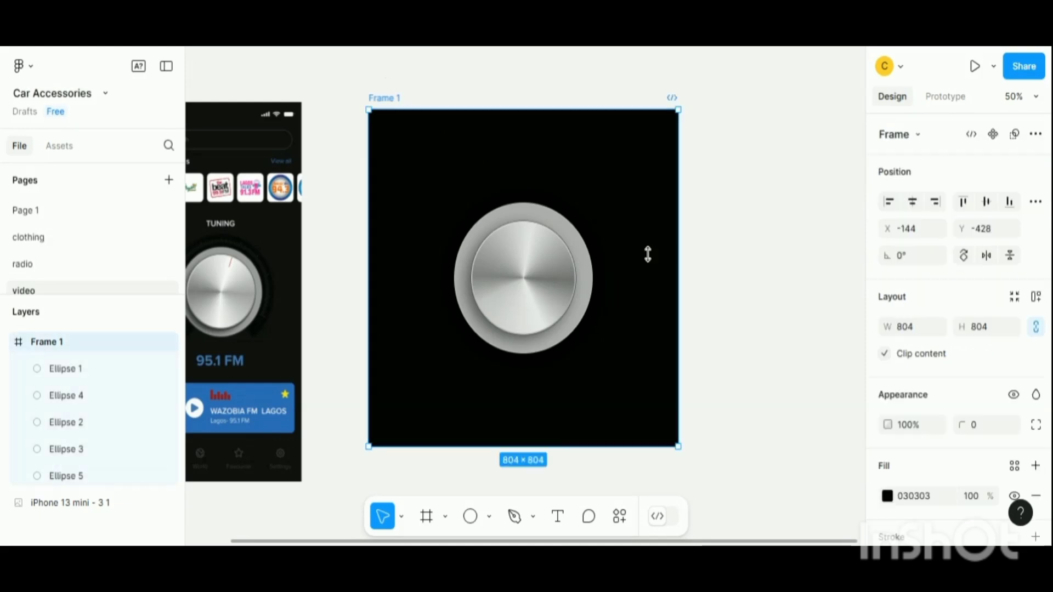
scroll(922, 446, "down", 1)
scroll(922, 446, "down", 2)
left_click(887, 413)
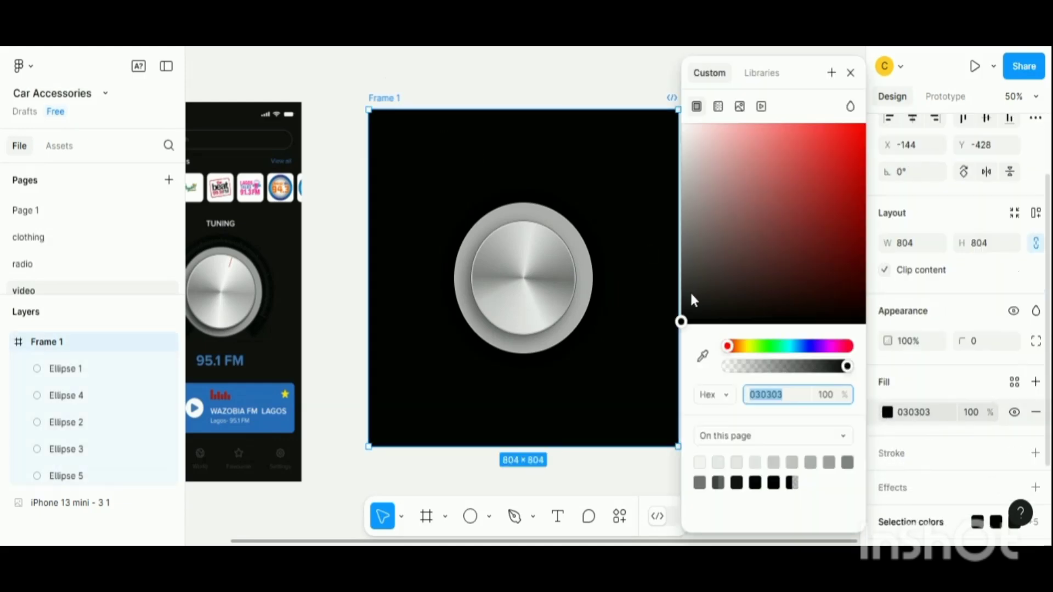
left_click_drag(693, 299, 657, 314)
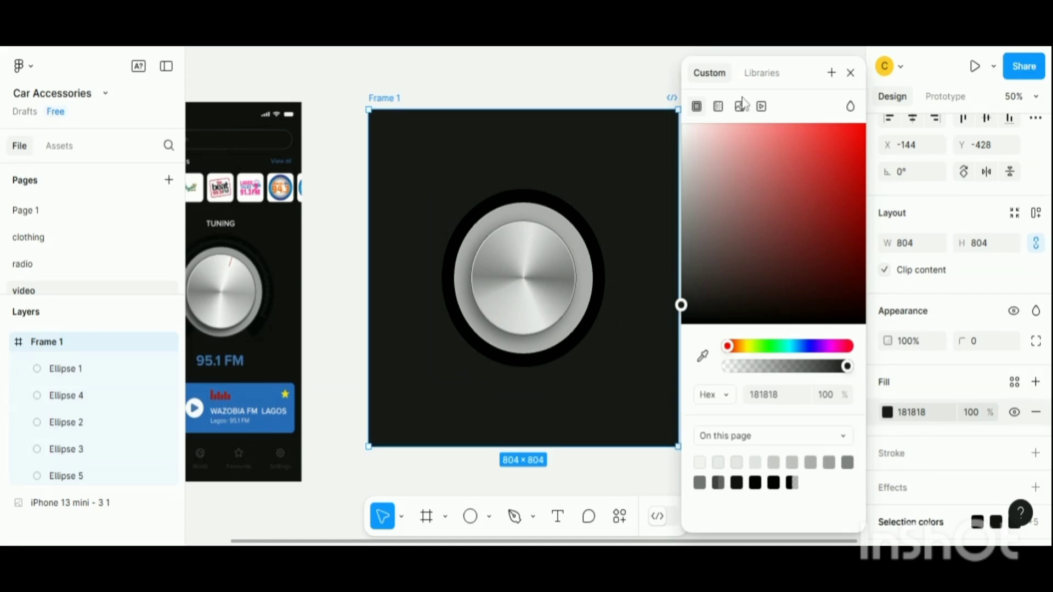
left_click(850, 73)
- Open an arc gap in the black back disc, with start about -27° and sweep about -84.5%
left_click(595, 245)
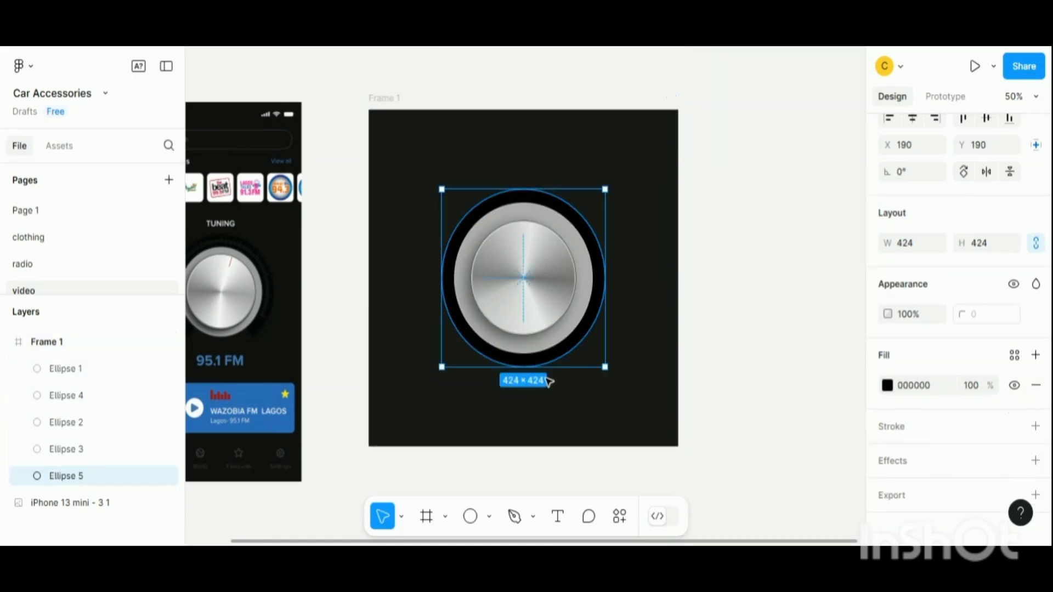
left_click_drag(601, 280, 553, 286)
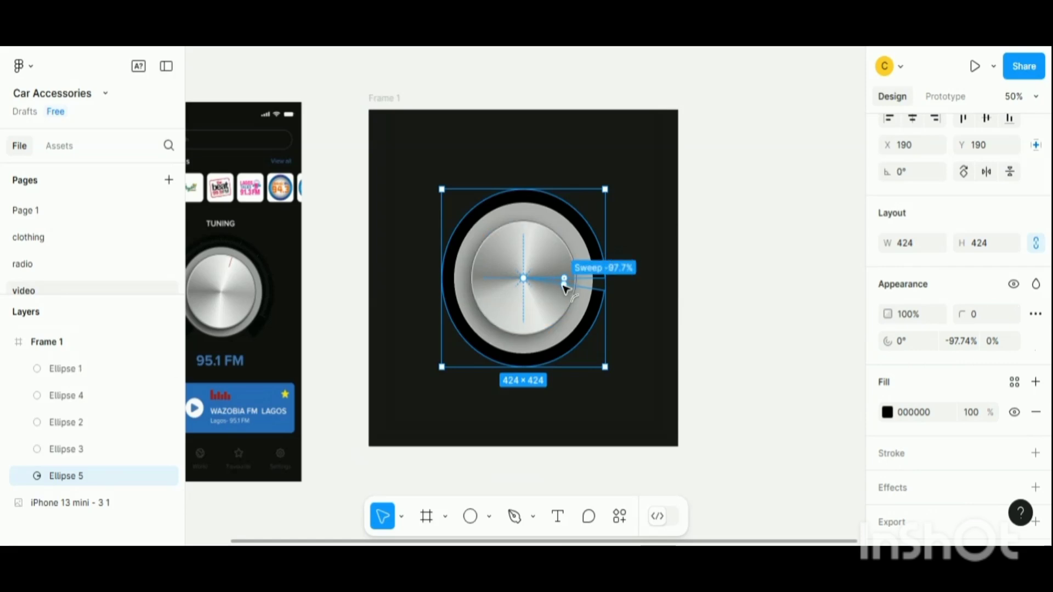
left_click_drag(564, 280, 544, 313)
left_click_drag(564, 278, 560, 259)
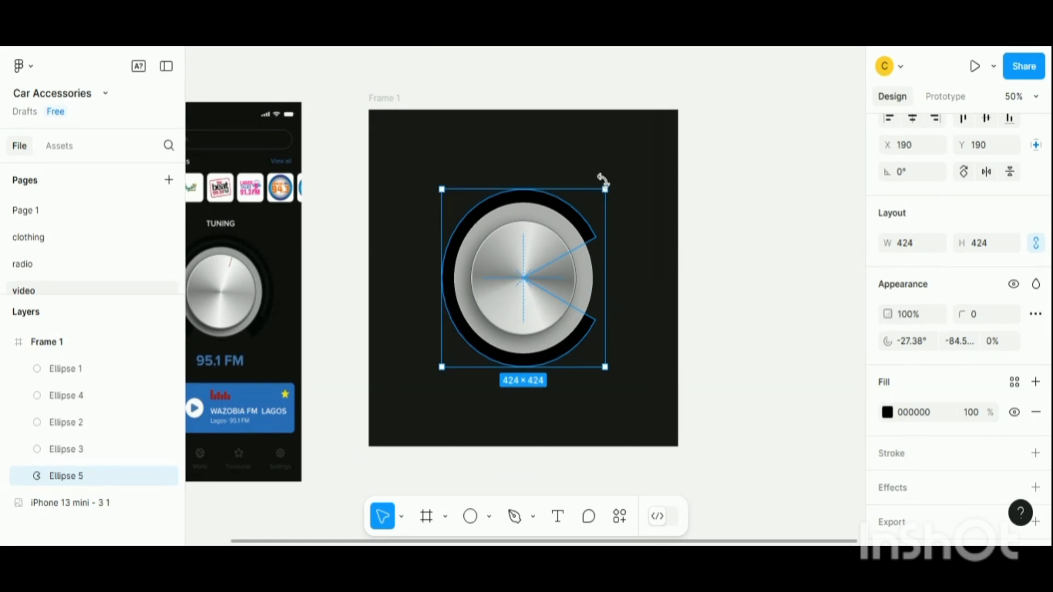
- Rotate the black arc about -89° so its gap faces down, and hollow it to a 78.31% ratio
left_click_drag(614, 200, 637, 378)
left_click_drag(535, 286, 564, 215)
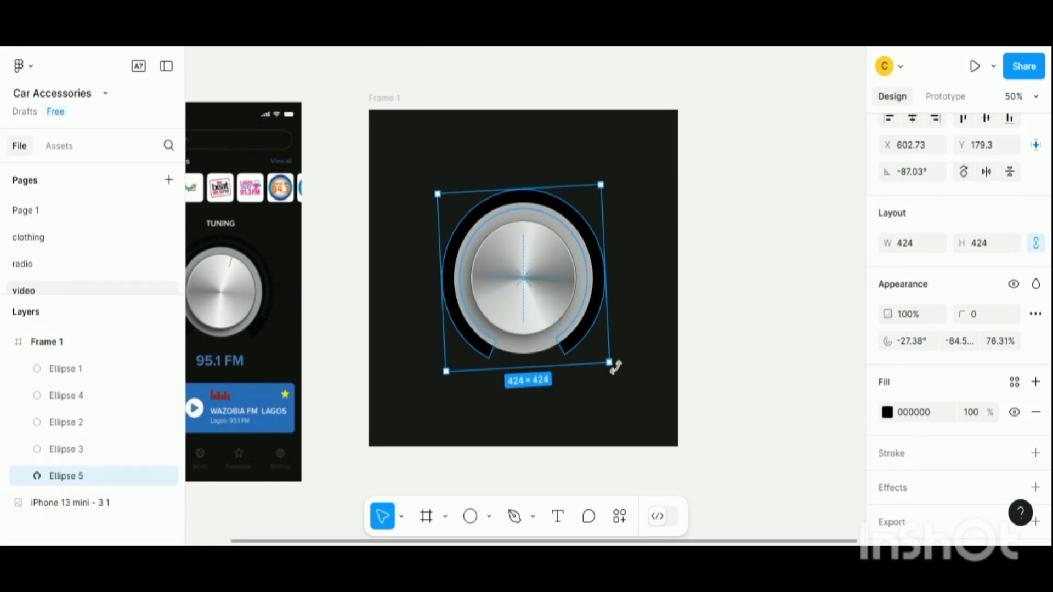
left_click_drag(611, 364, 620, 376)
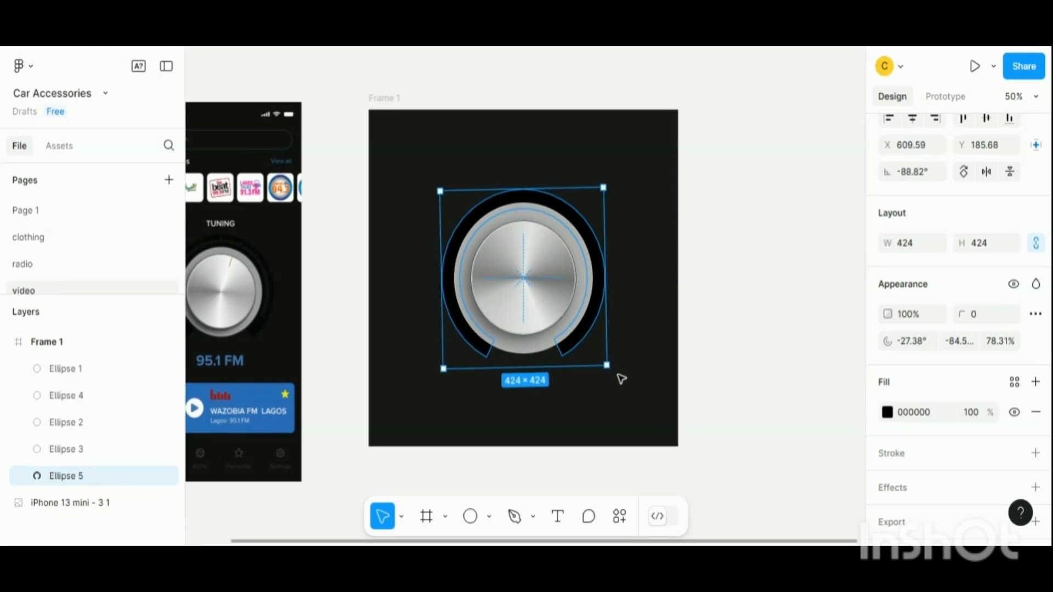
left_click(611, 360)
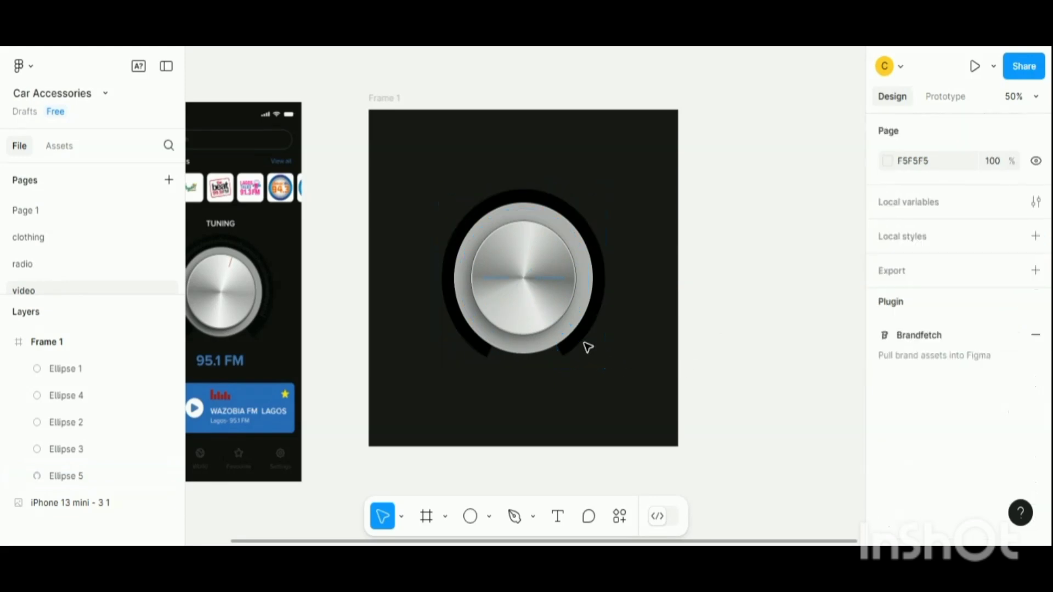
- Scale the black arc ring up slightly to about 434 × 434
left_click(588, 348)
key("k")
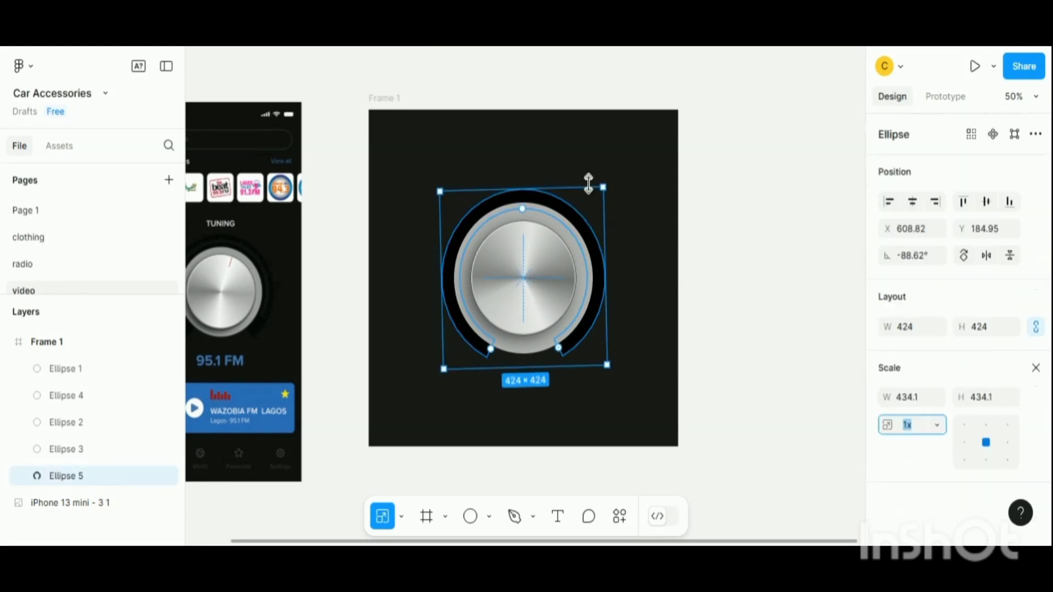
left_click_drag(589, 183, 587, 179)
left_click(727, 237)
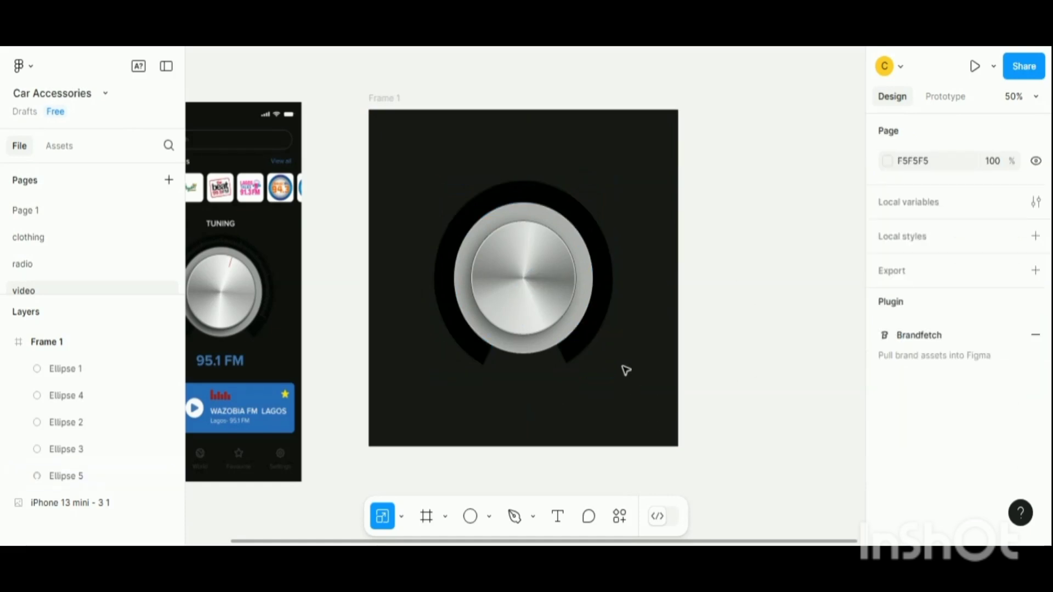
- Set the 360 × 360 grey disc's fill to A4A4A4
left_click(585, 255)
left_click(1035, 366)
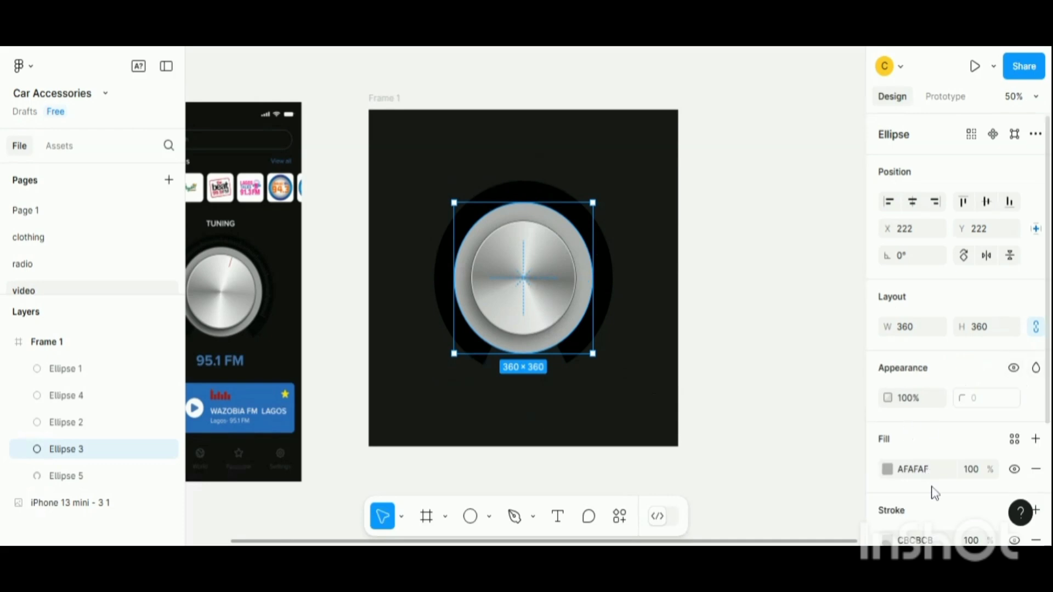
left_click(886, 469)
left_click_drag(681, 191, 667, 200)
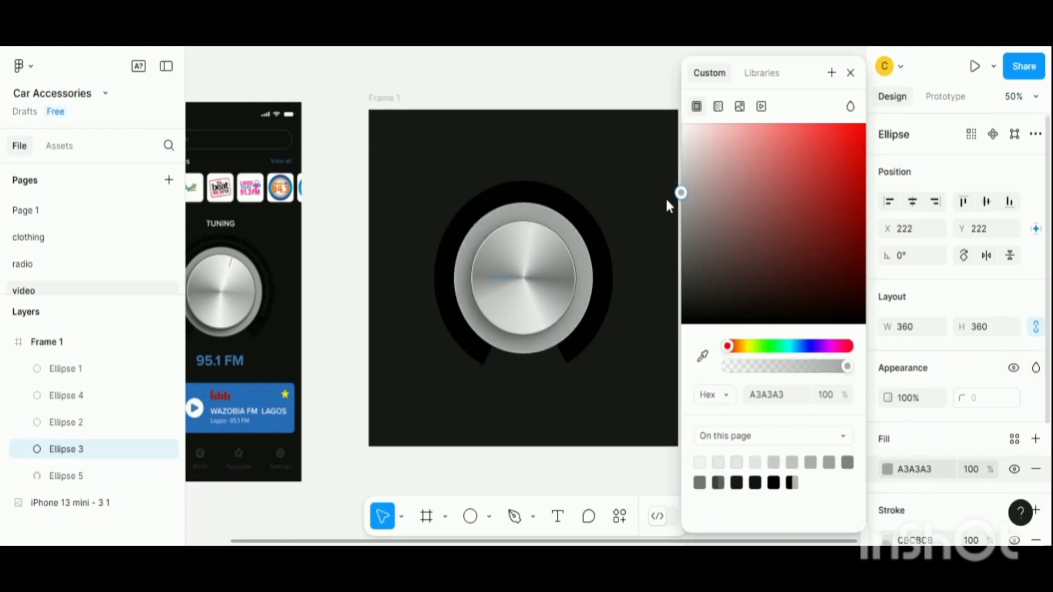
left_click(849, 73)
left_click(722, 301)
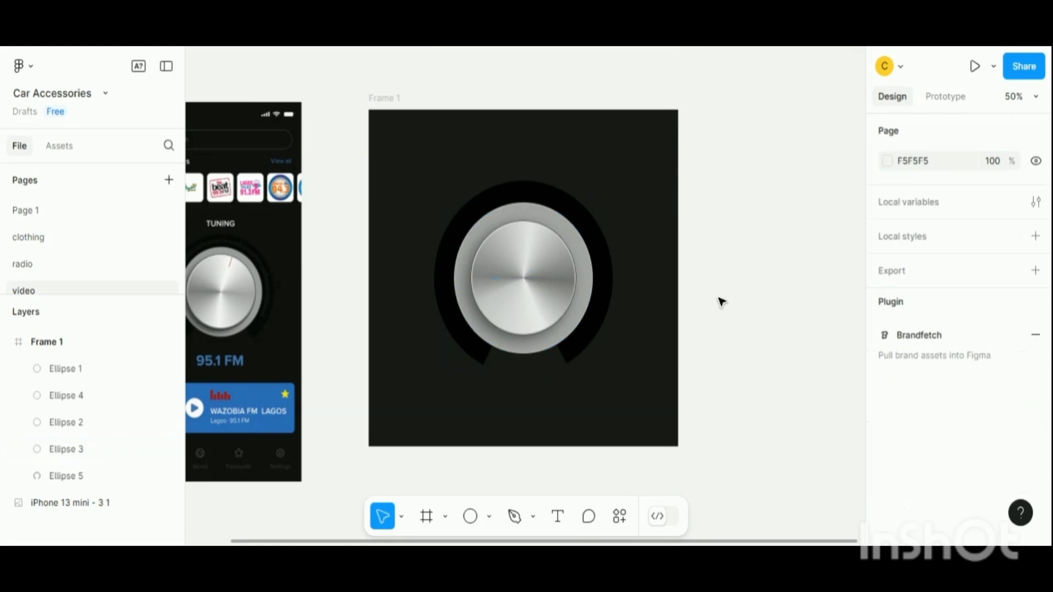